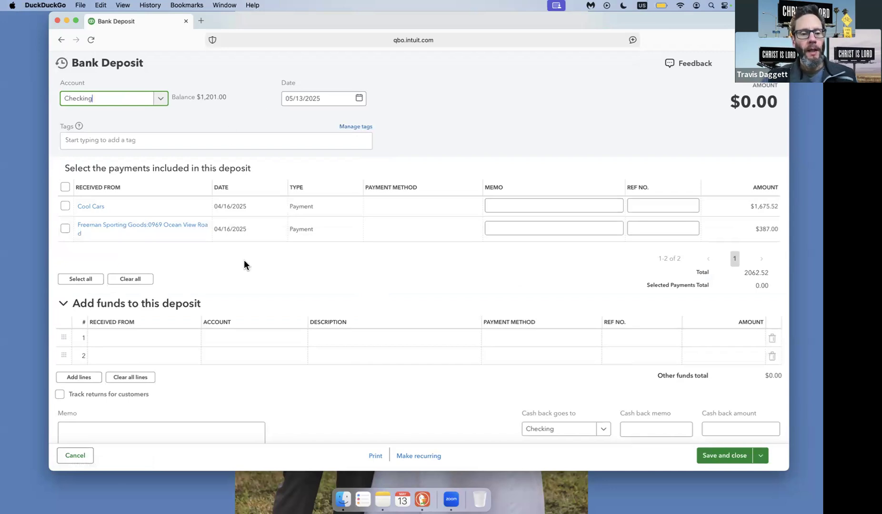
Assign the Taxes & Insurance Payable account to the first added-funds line of the Checking deposit.
scroll(244, 264, "down", 2)
left_click(247, 287)
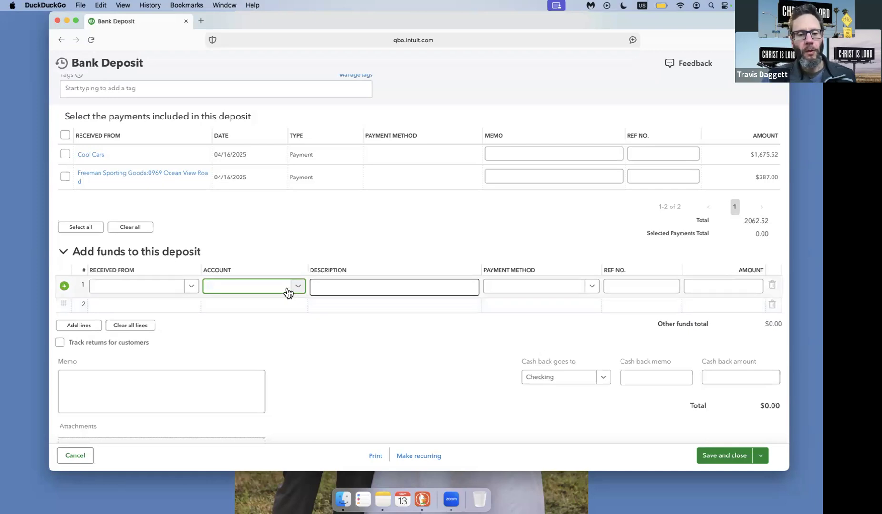
type("tax")
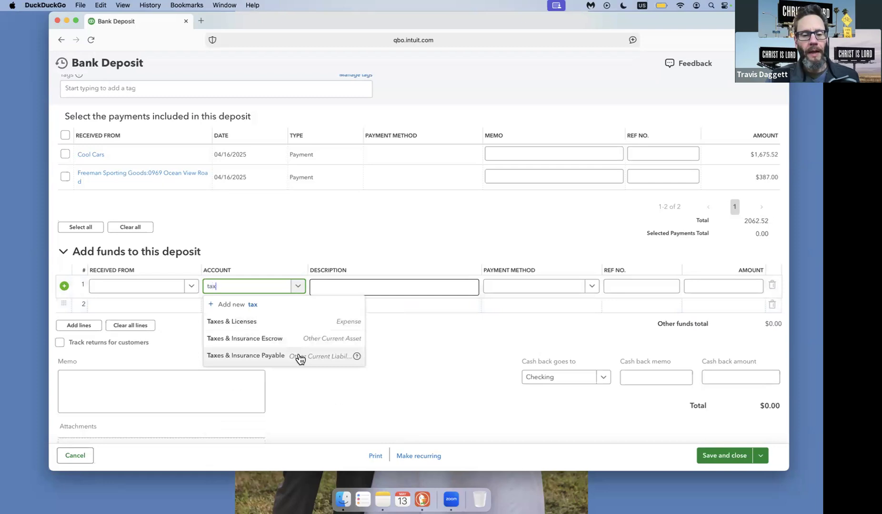
left_click(302, 356)
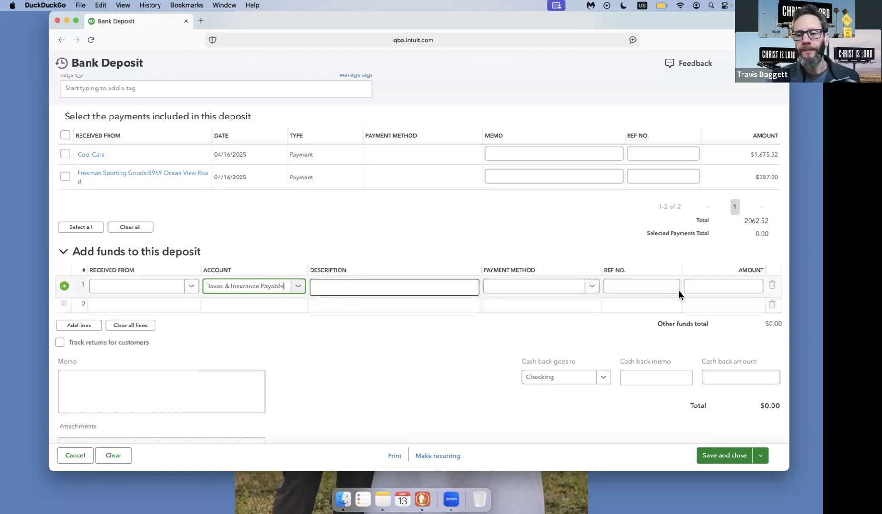
Set the Taxes & Insurance Payable line's amount to 500, and save and close the bank deposit.
left_click(713, 283)
type("1000")
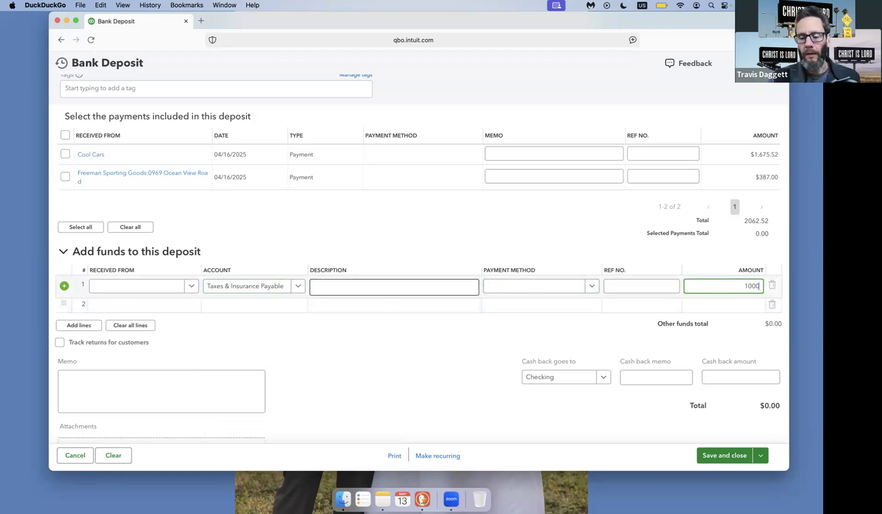
key("BackSpace")
key("BackSpace")
key("BackSpace")
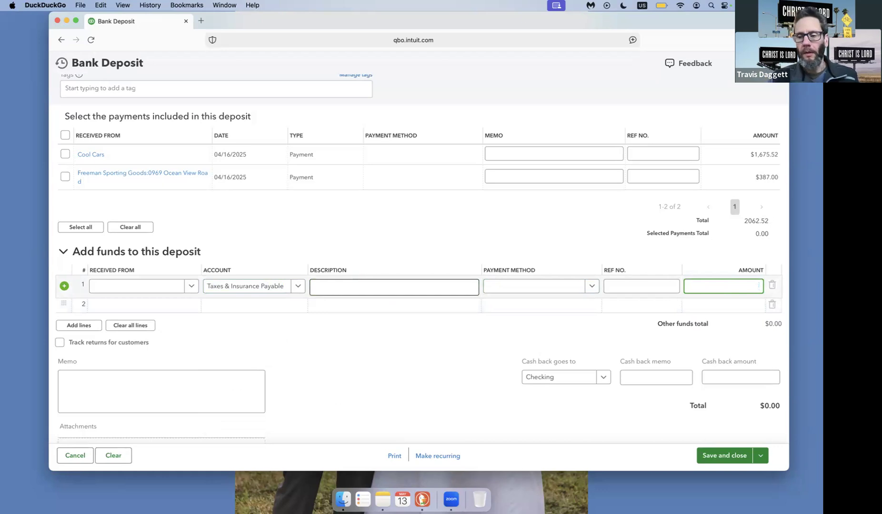
type("500")
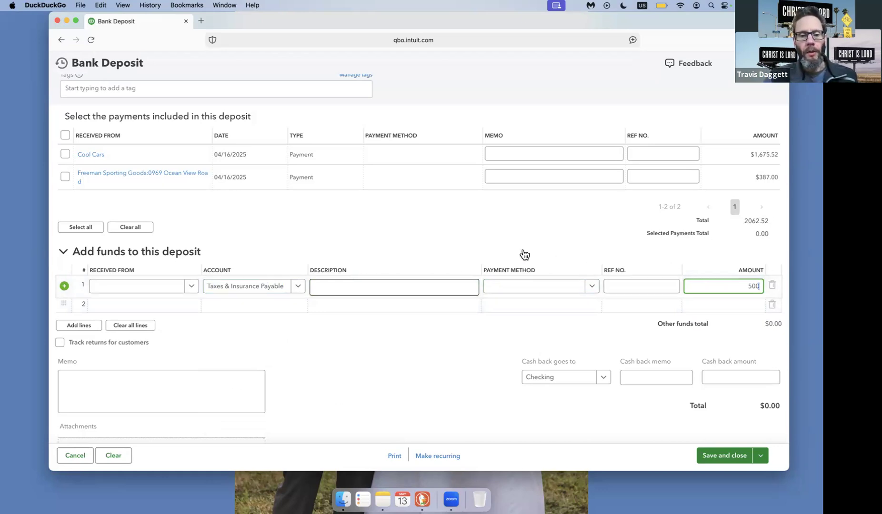
scroll(524, 255, "down", 2)
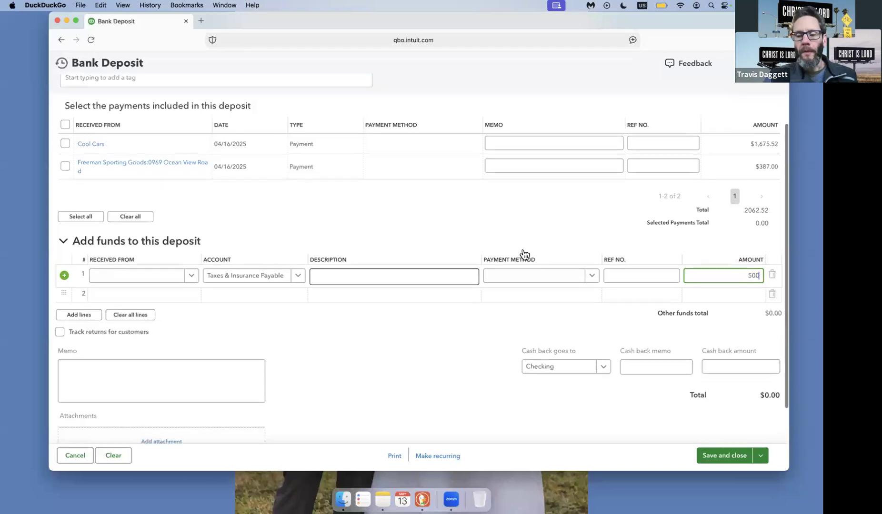
scroll(523, 249, "up", 3)
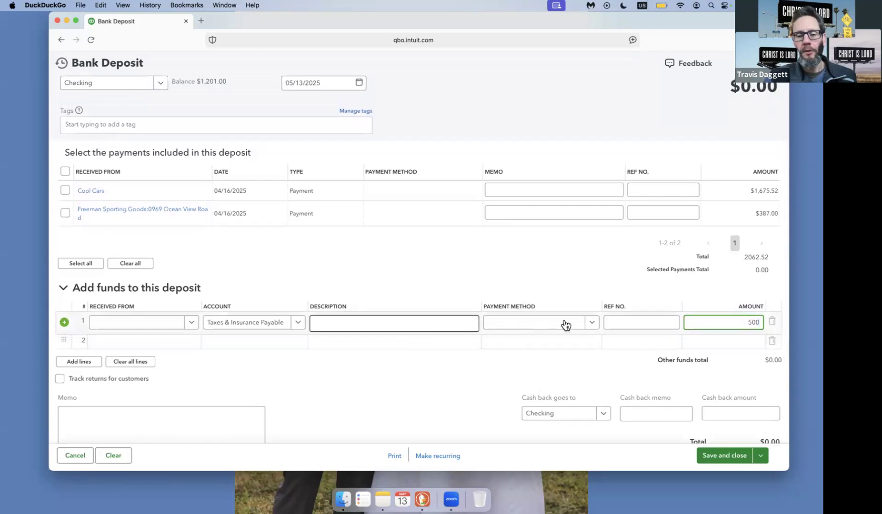
left_click(726, 455)
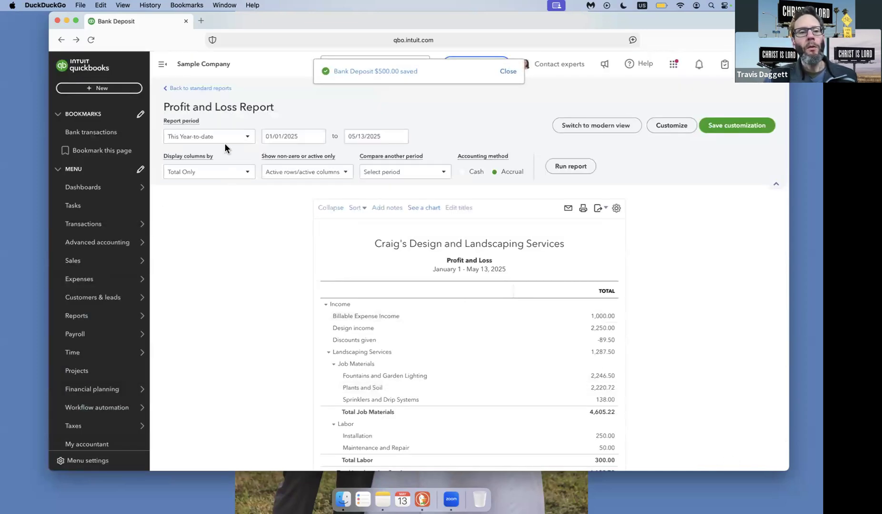
Start a new expense, dismiss the autofill pane, and choose Escrow as the payee.
left_click(107, 90)
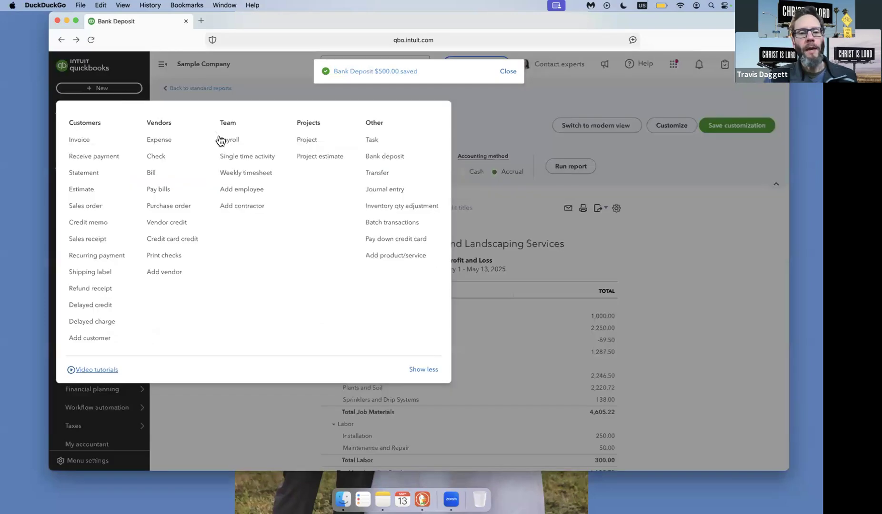
left_click(164, 145)
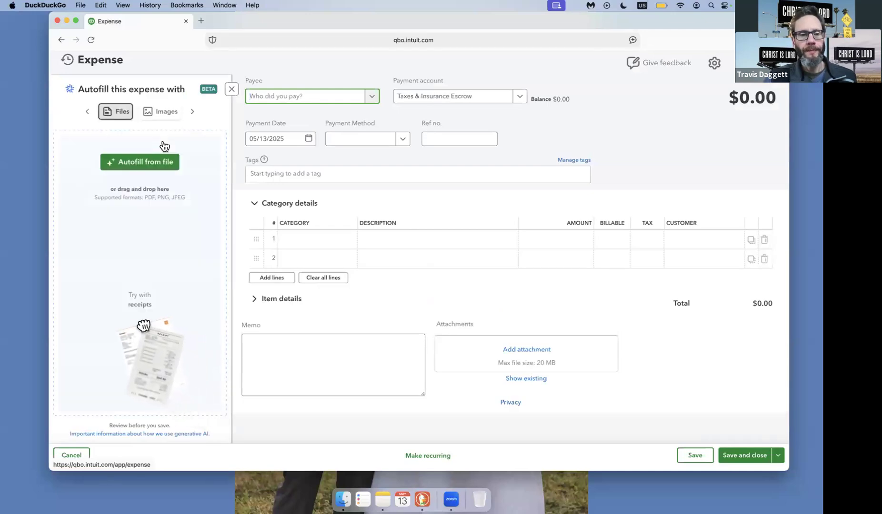
left_click(231, 92)
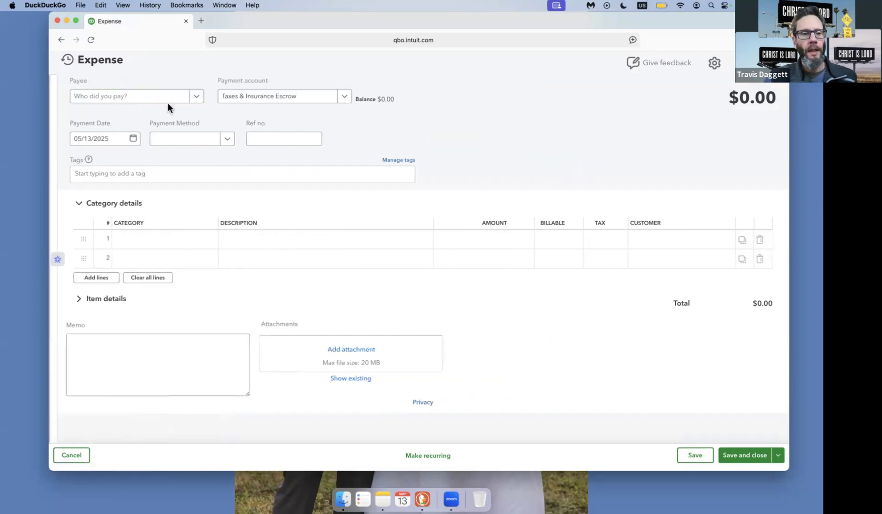
left_click(155, 100)
type("Escr")
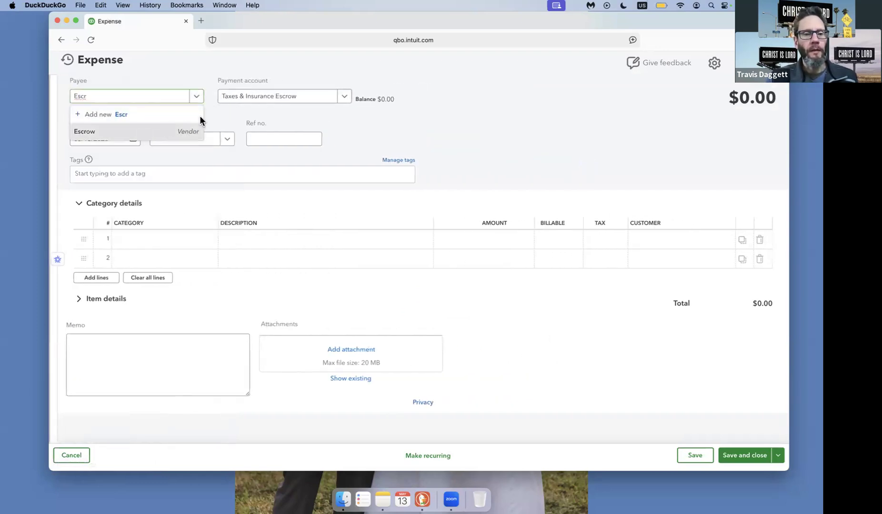
left_click(143, 136)
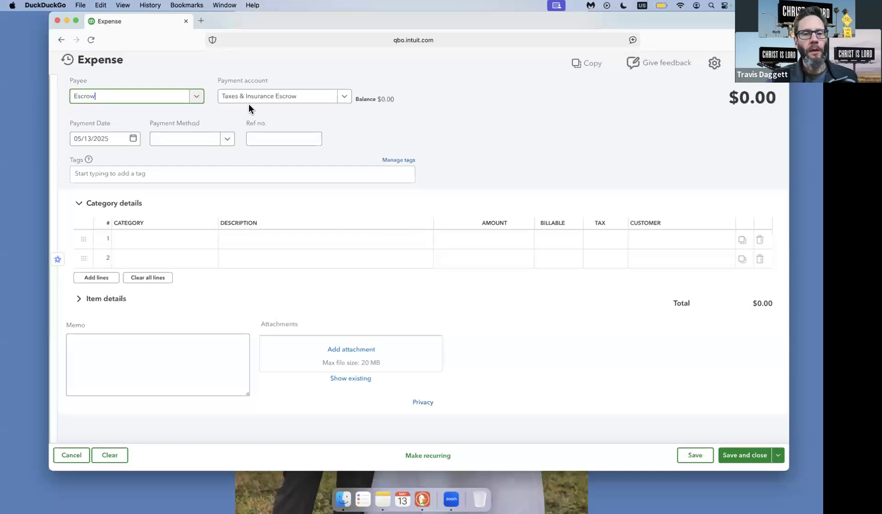
left_click(278, 98)
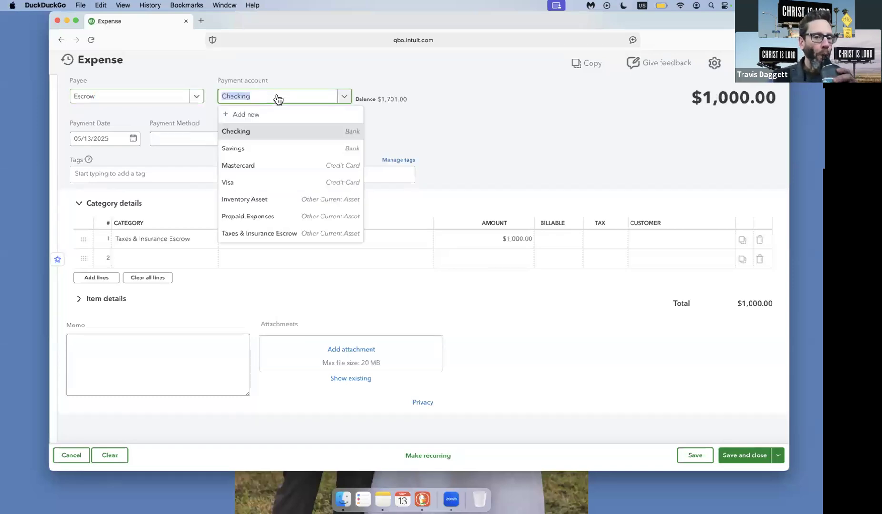
left_click(320, 233)
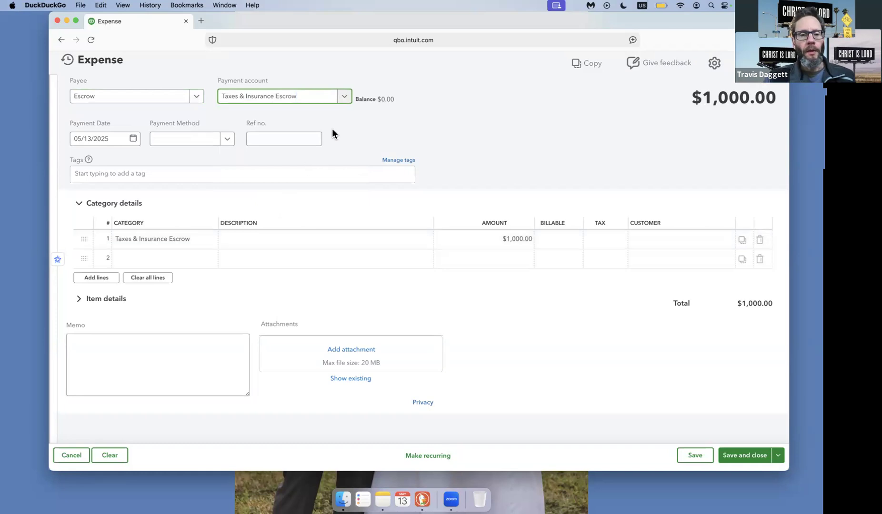
left_click(344, 100)
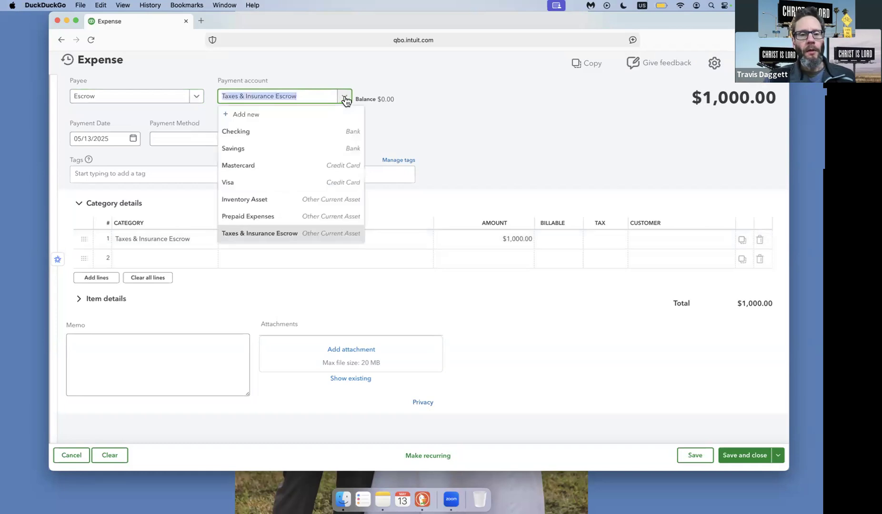
left_click(339, 132)
Keep Taxes & Insurance Escrow as the first line's category and set its amount to 500.
left_click(197, 240)
left_click(208, 242)
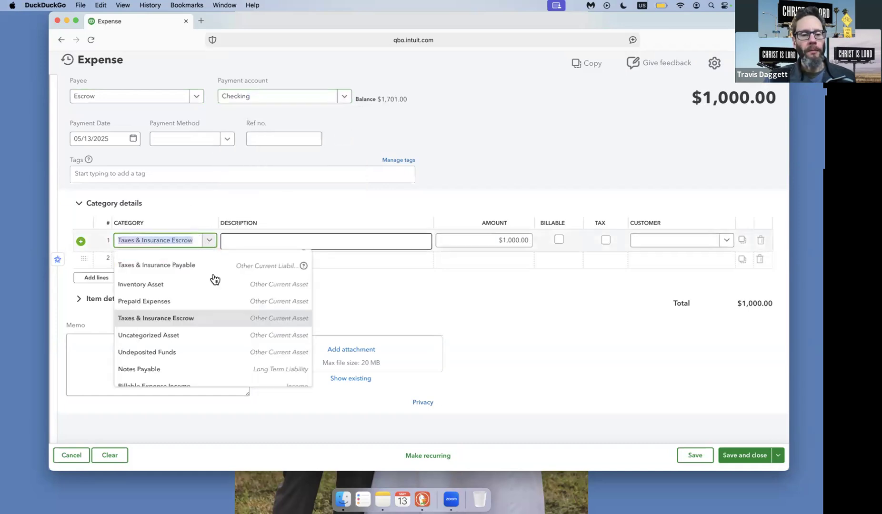
left_click(214, 323)
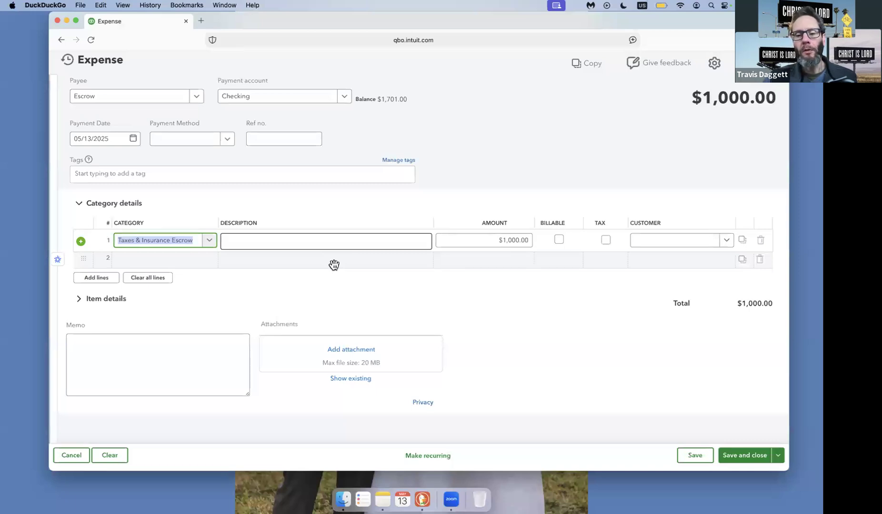
left_click(503, 240)
type("500")
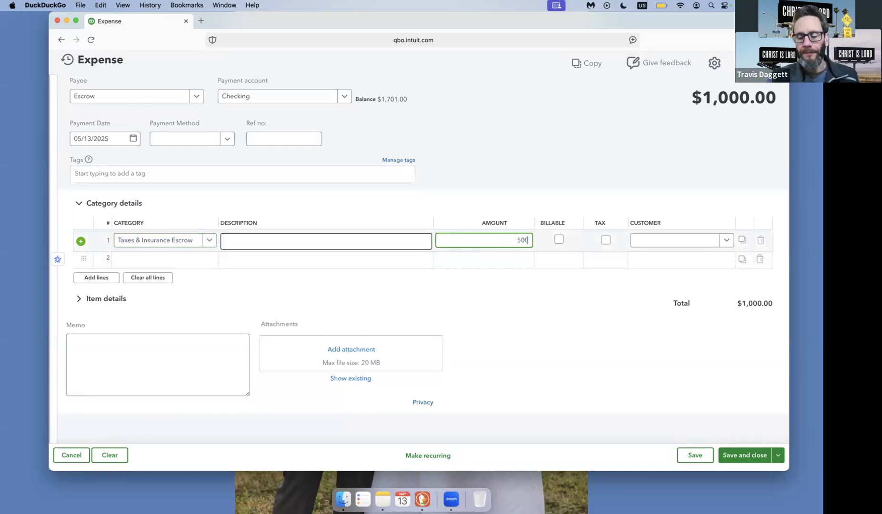
left_click(611, 146)
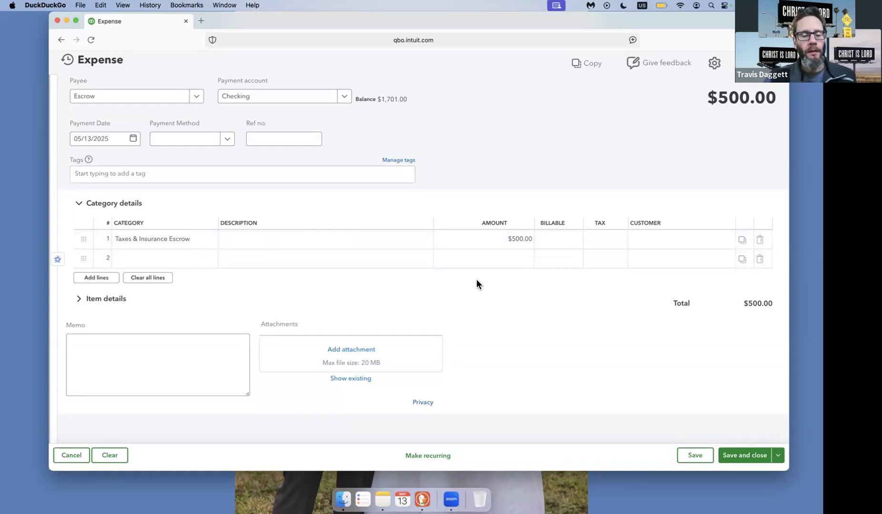
Set the escrow expense's payment date to 05/01/2025, and save and close the expense.
left_click(117, 138)
key("super+a")
type("0501")
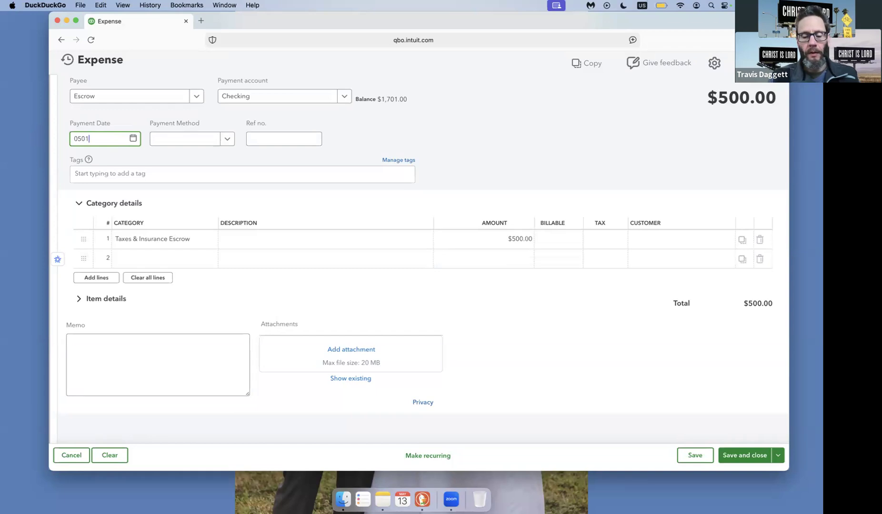
type("25")
key("Tab")
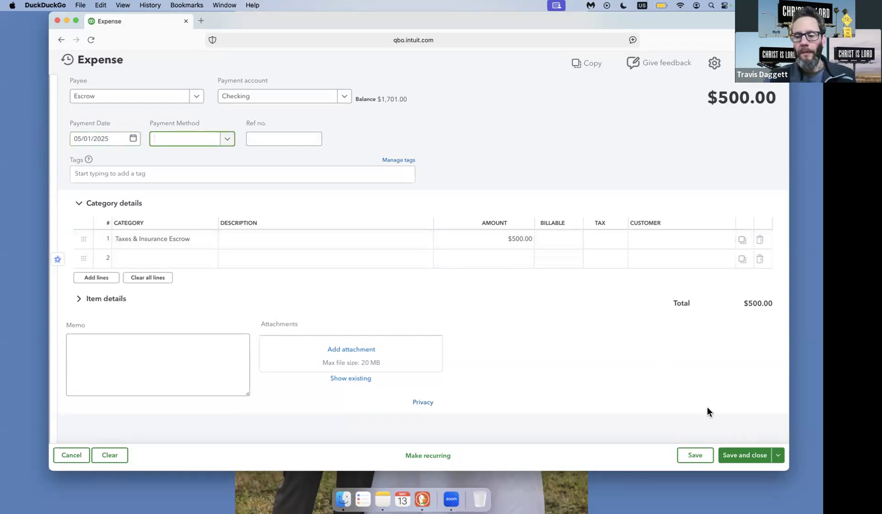
left_click(740, 453)
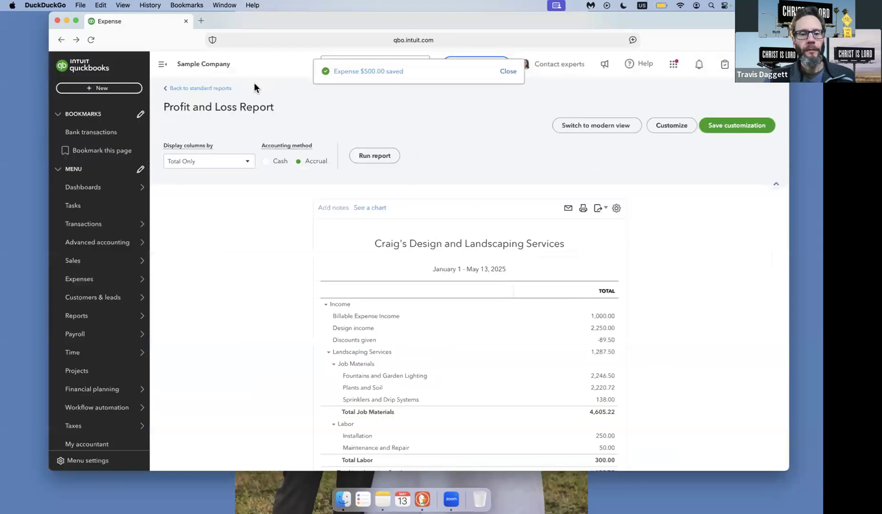
Open the $500.00 bank deposit dated 05/13/2025 from the recent deposits of a new bank deposit form.
left_click(120, 93)
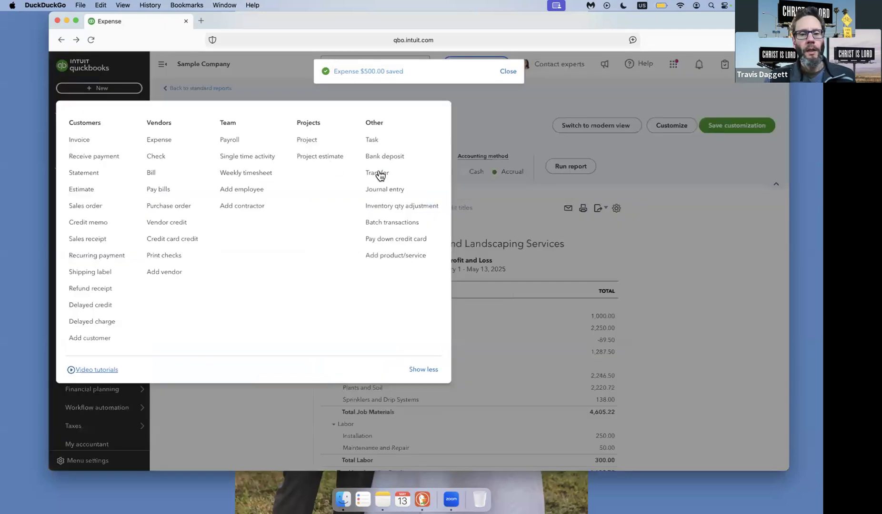
left_click(386, 157)
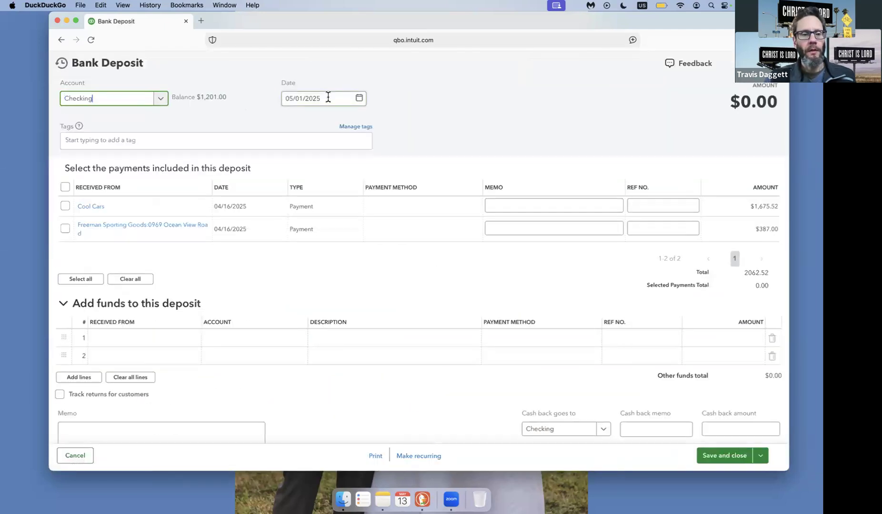
left_click(60, 67)
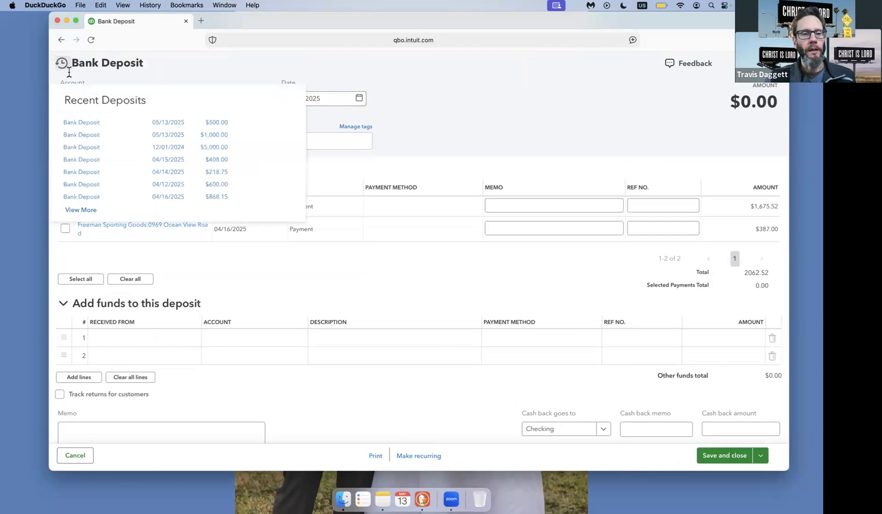
left_click(90, 125)
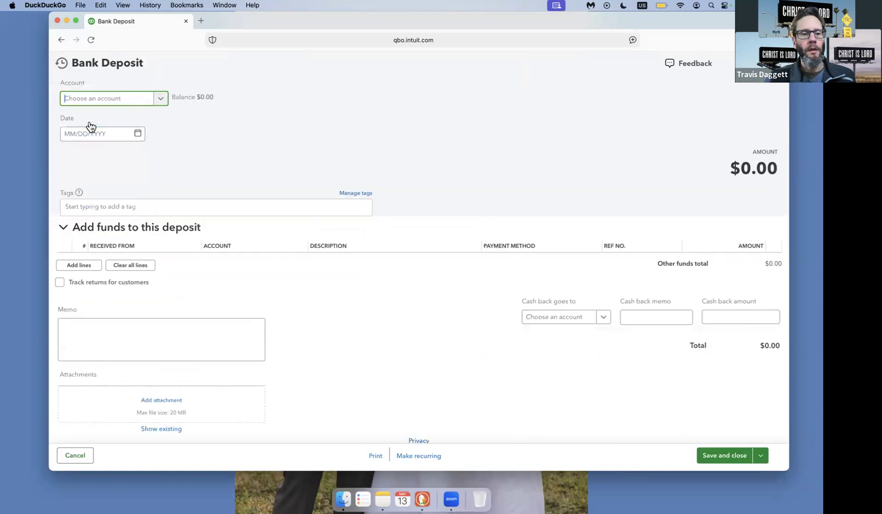
Change the $500.00 deposit's date to 05/01/2025, and save and close it.
left_click(315, 98)
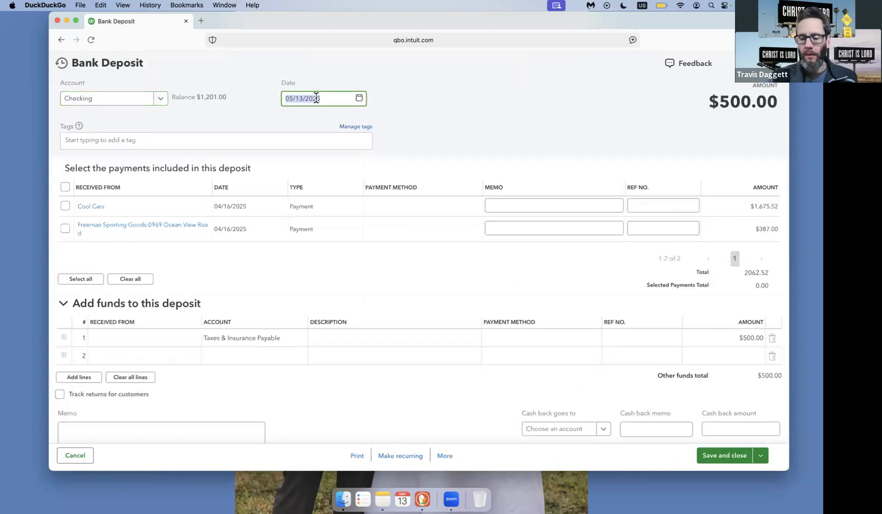
type("05/01/2")
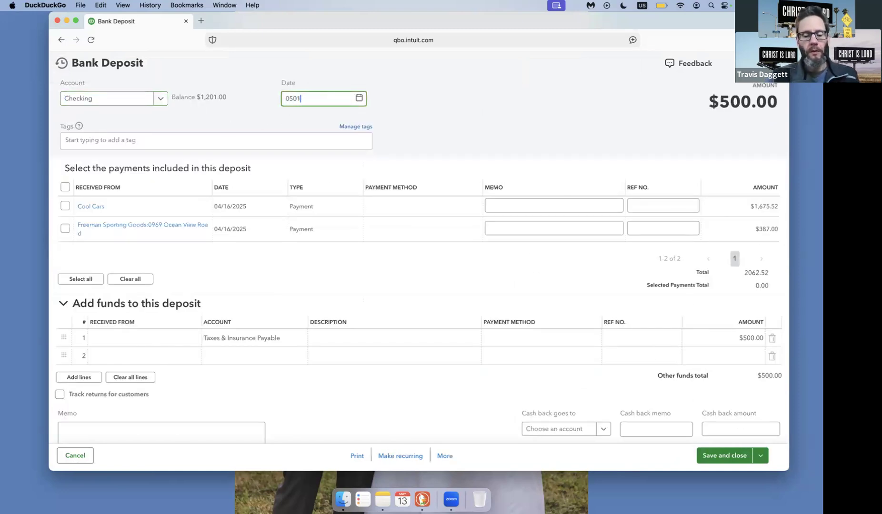
type("025")
left_click(731, 456)
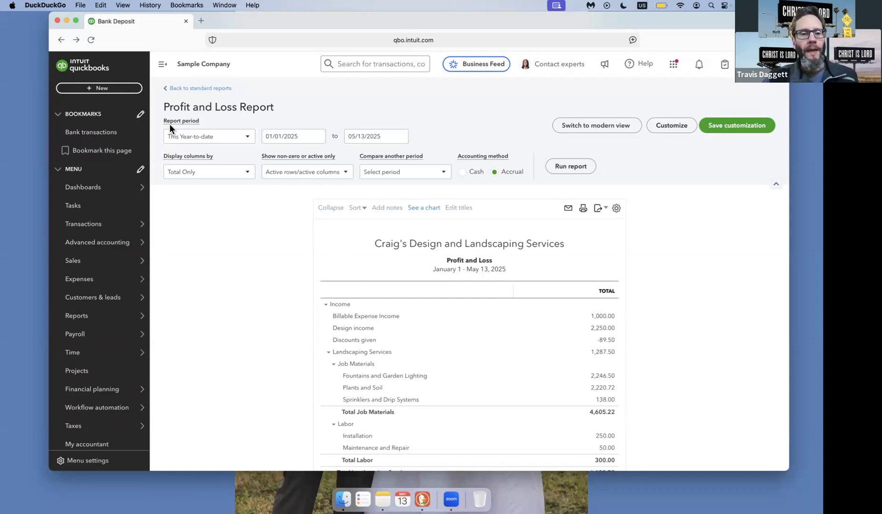
Start a new expense and choose Tax as the payee.
left_click(112, 92)
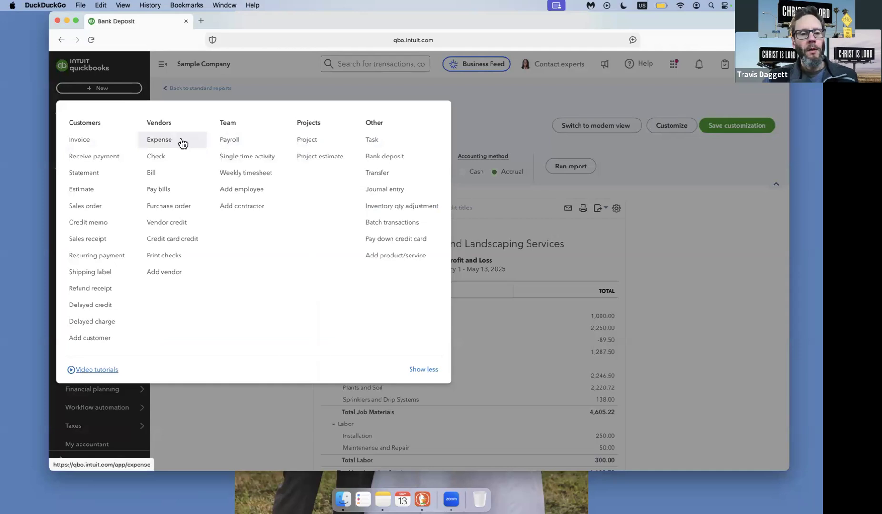
left_click(182, 144)
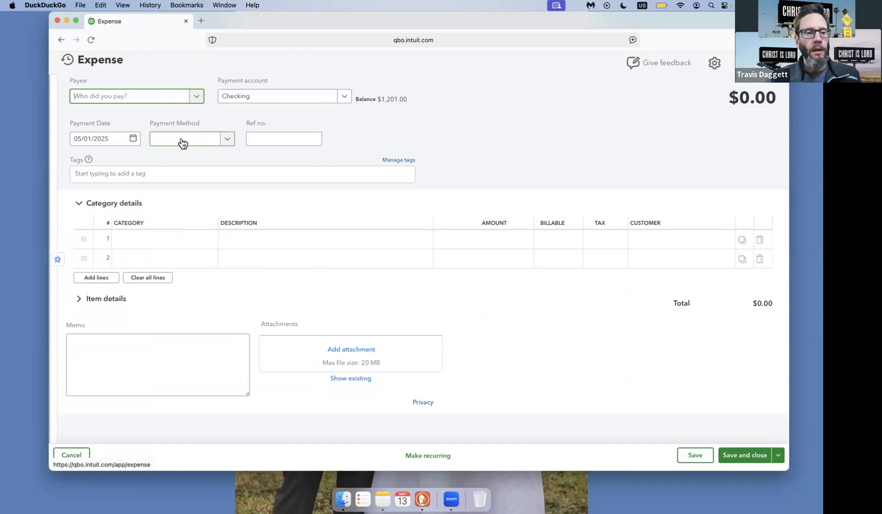
type("Tax")
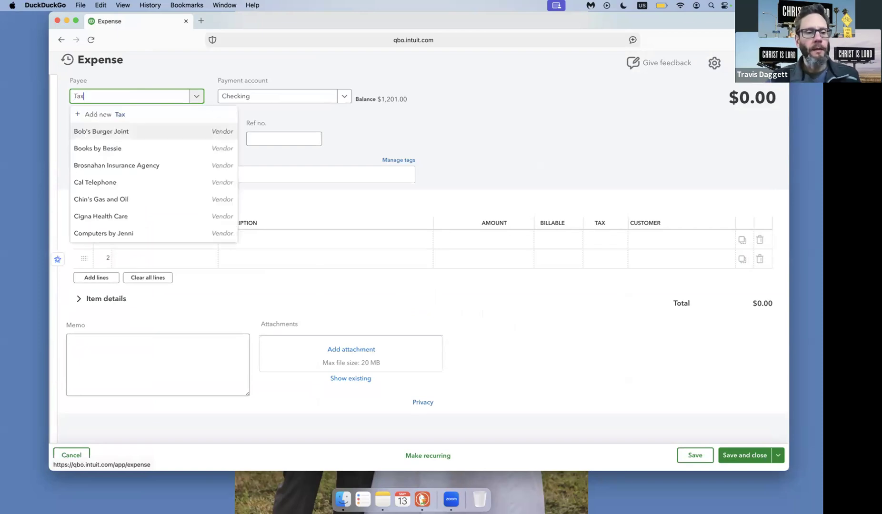
left_click(169, 137)
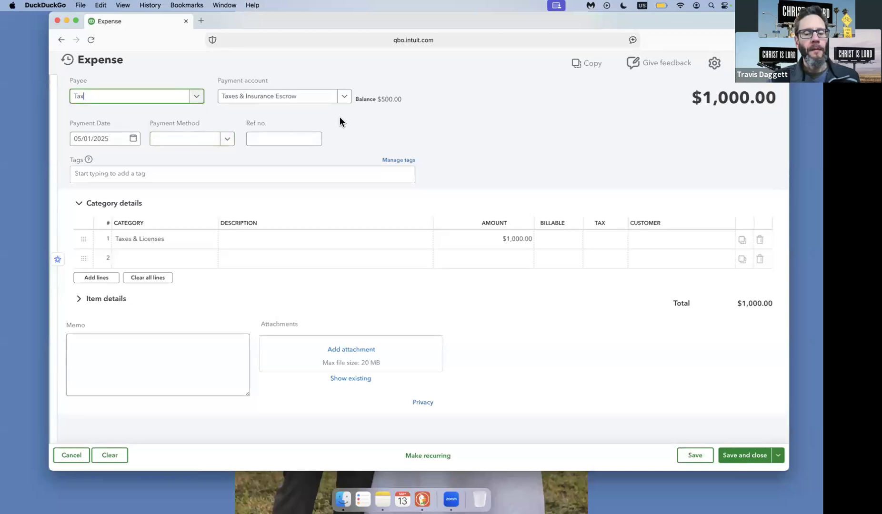
Keep Taxes & Insurance Escrow as the tax expense's payment account and set the Taxes & Licenses line amount to $500.00.
left_click(345, 97)
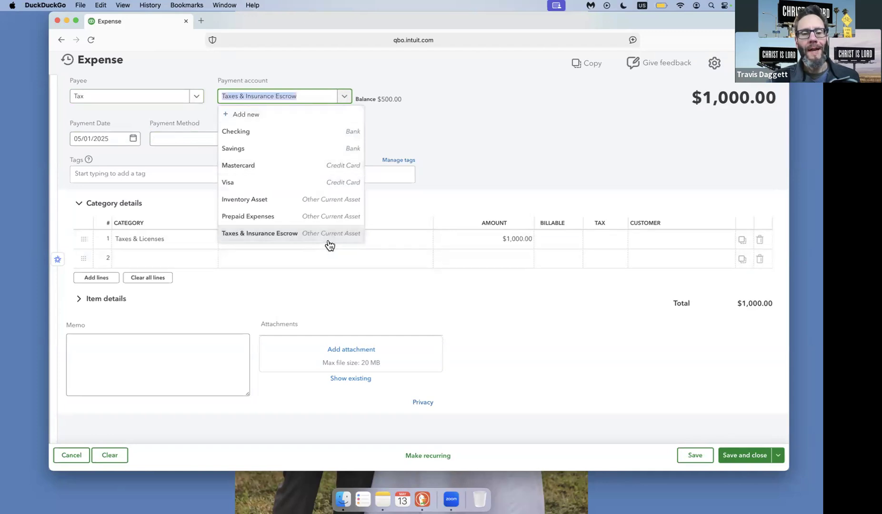
left_click(329, 241)
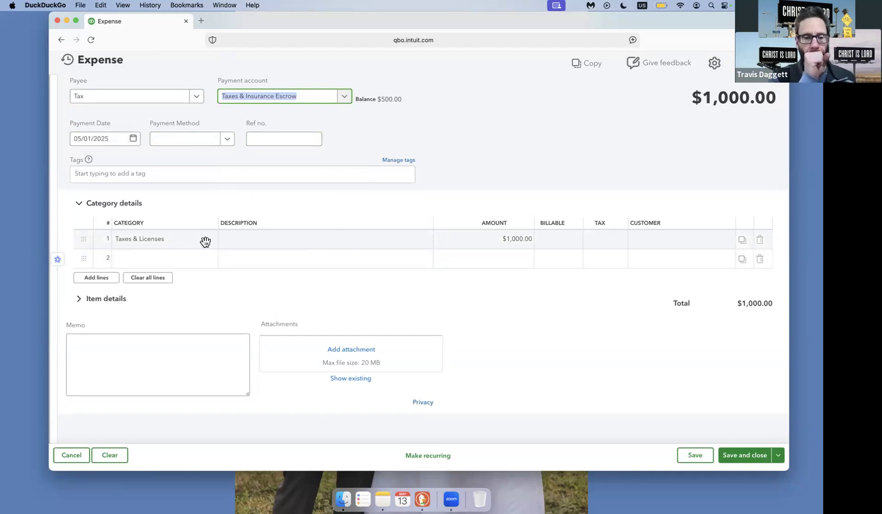
left_click(489, 240)
type("5")
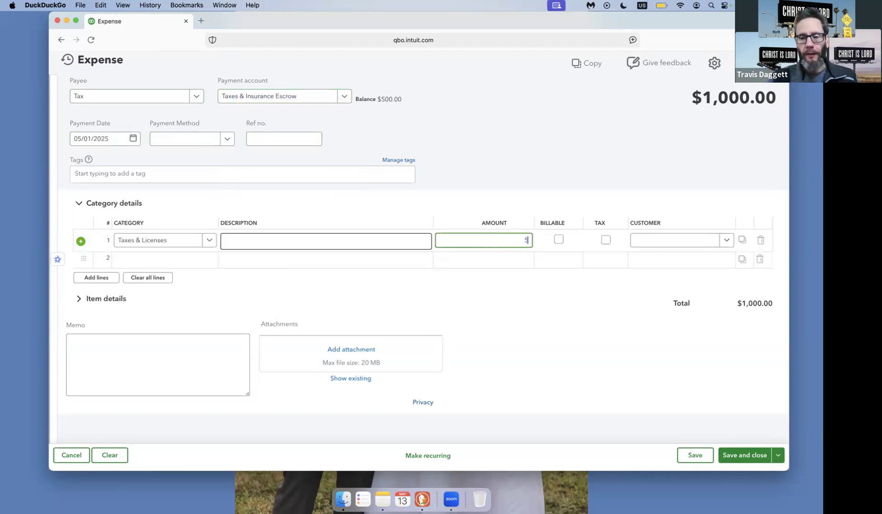
type("00.")
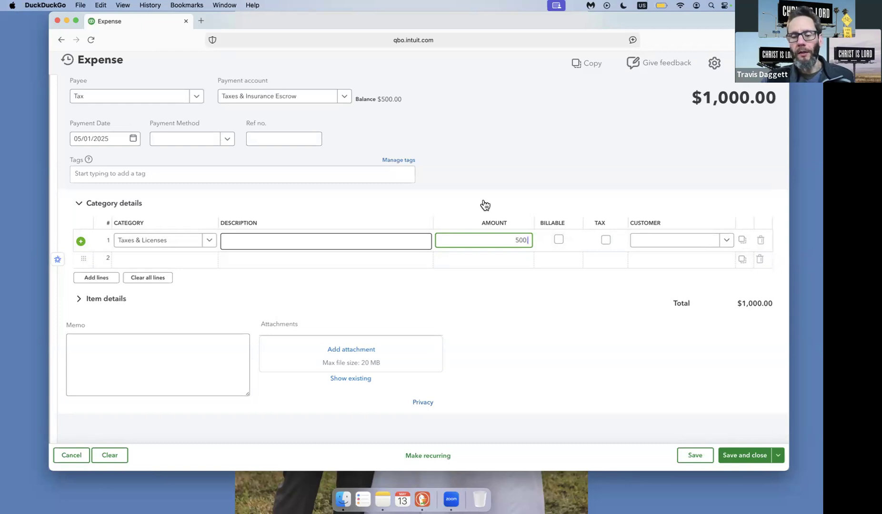
Mark the Taxes & Licenses line as billable to the customer Borrower, and save and close the expense.
left_click(559, 240)
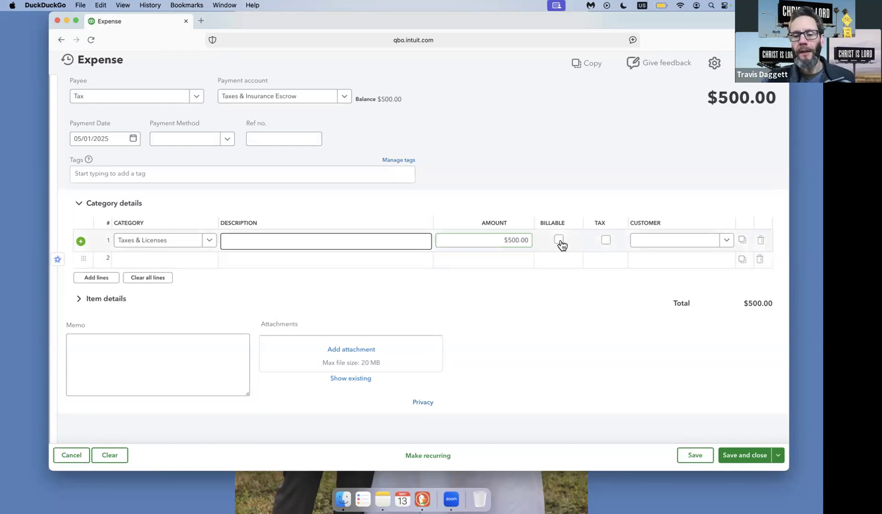
left_click(669, 244)
type("borro")
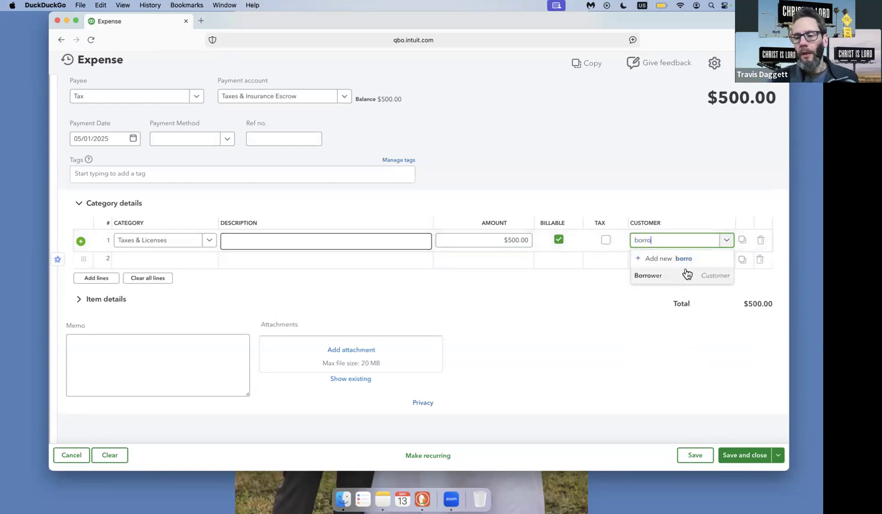
left_click(686, 274)
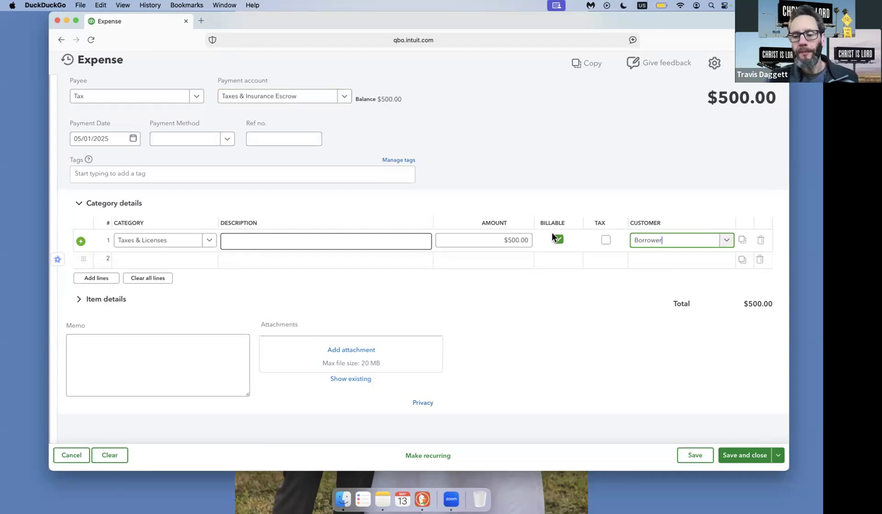
left_click(756, 458)
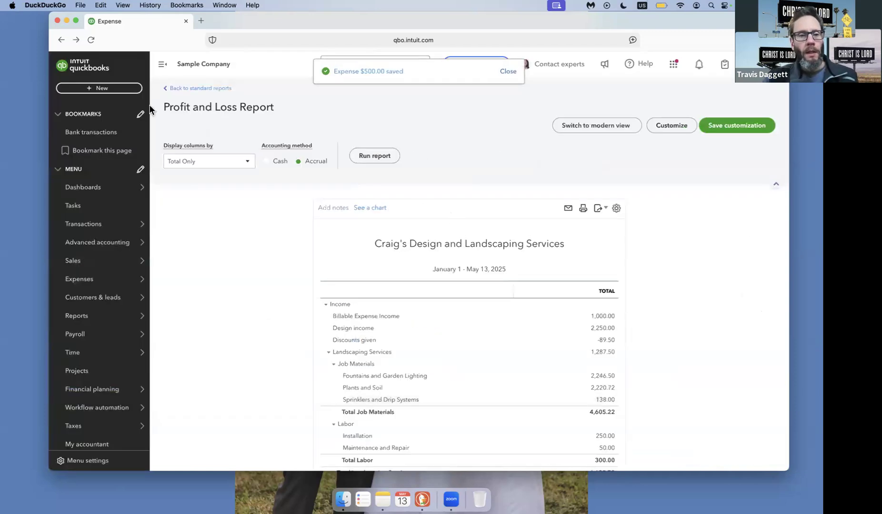
Start a new invoice and choose Borrower as the customer.
left_click(102, 90)
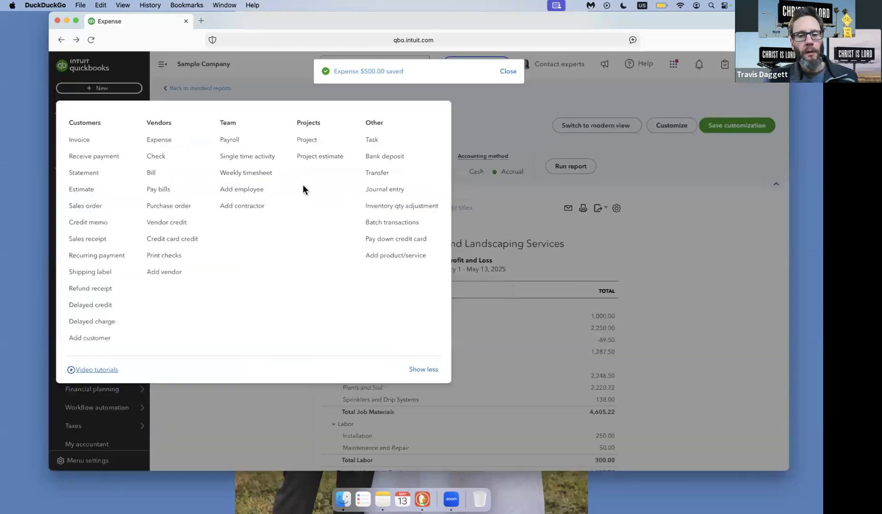
left_click(108, 140)
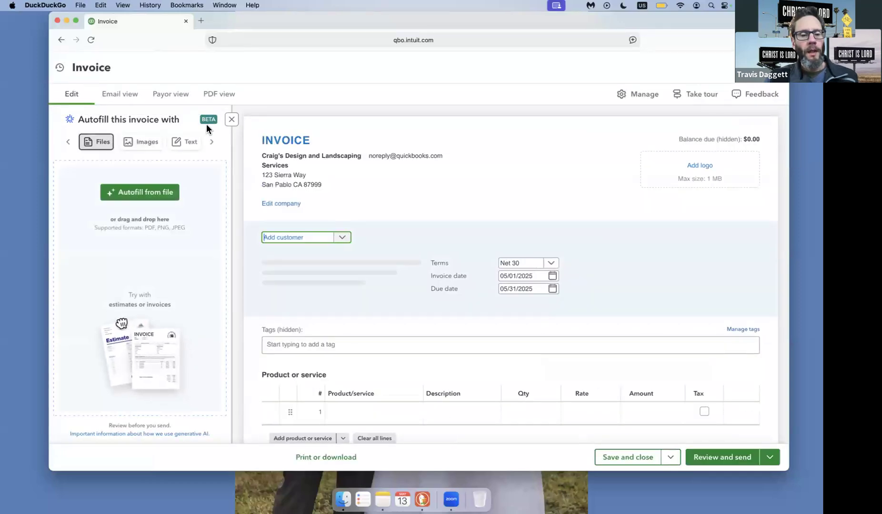
type("bo")
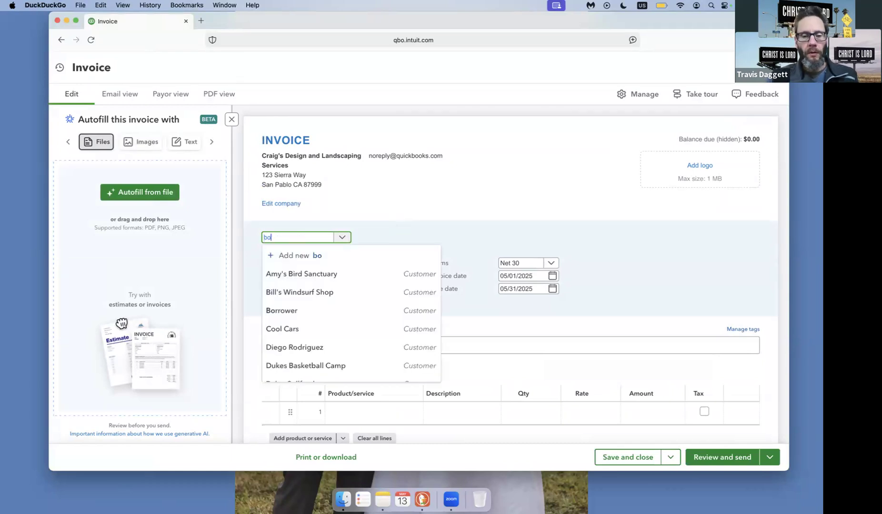
type("rro")
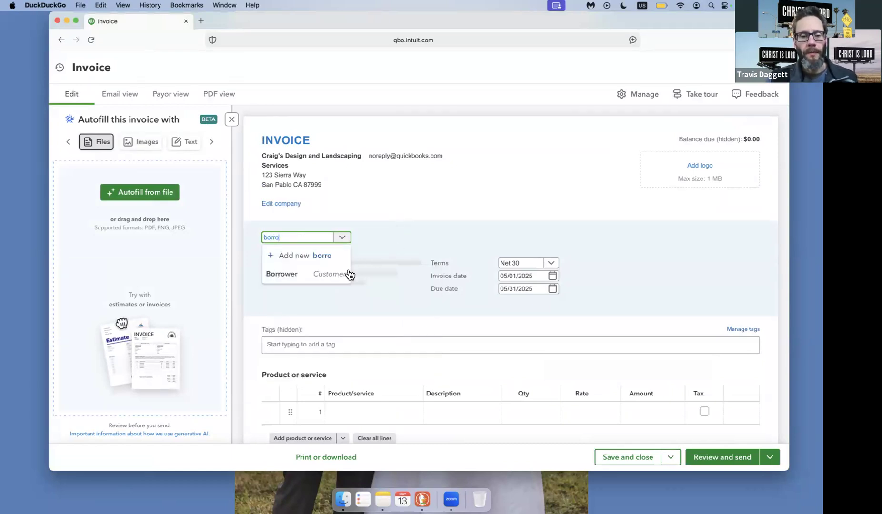
left_click(343, 277)
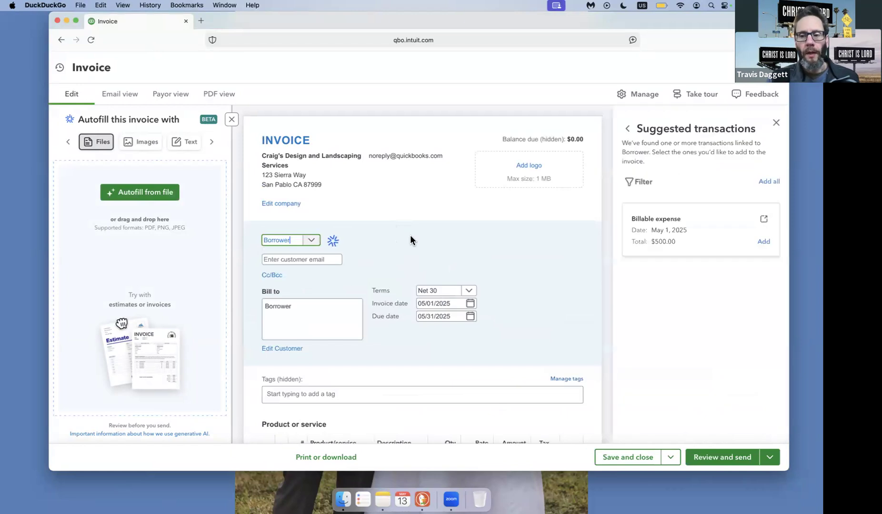
Add the suggested $500.00 billable expense dated May 1, 2025 to the Borrower invoice, and save and close it.
left_click(763, 242)
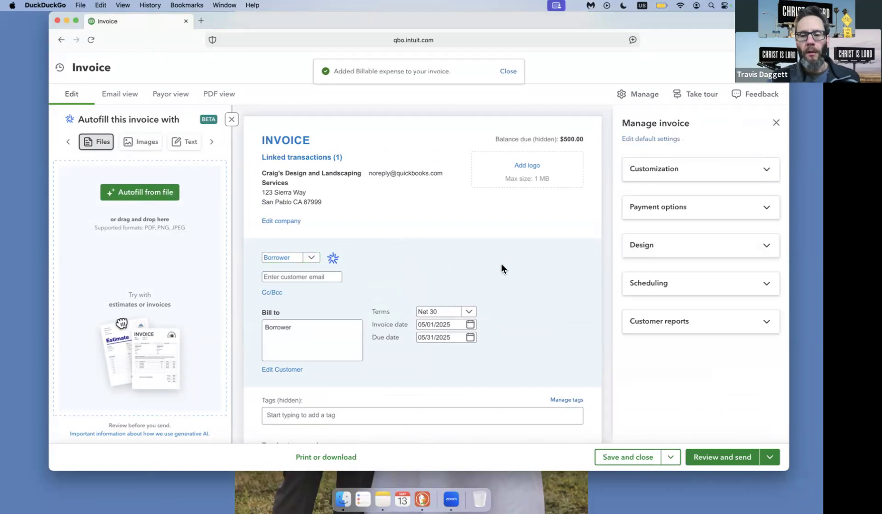
scroll(501, 268, "down", 1)
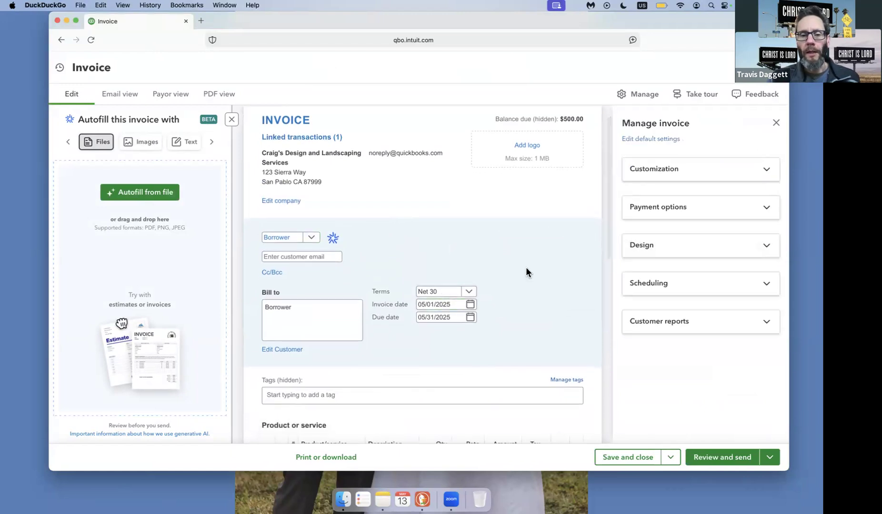
scroll(526, 269, "down", 3)
scroll(526, 268, "down", 8)
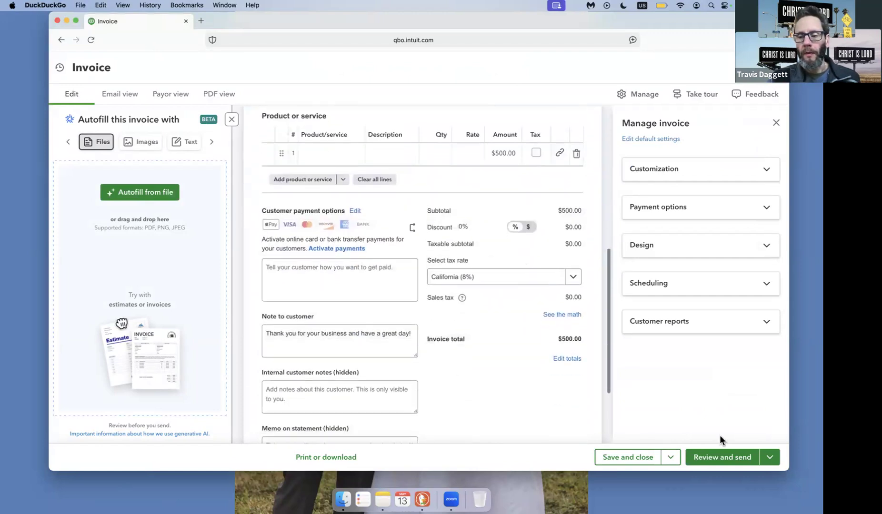
left_click(769, 457)
left_click(638, 457)
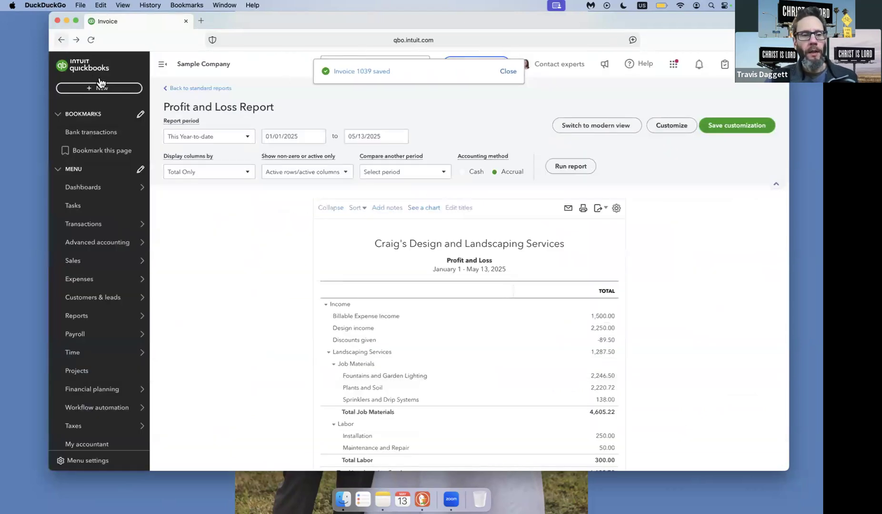
Open the $500.00 Tax expense dated 05/01/2025 from the recent expenses, check its payment account and billable line, and close it.
left_click(109, 89)
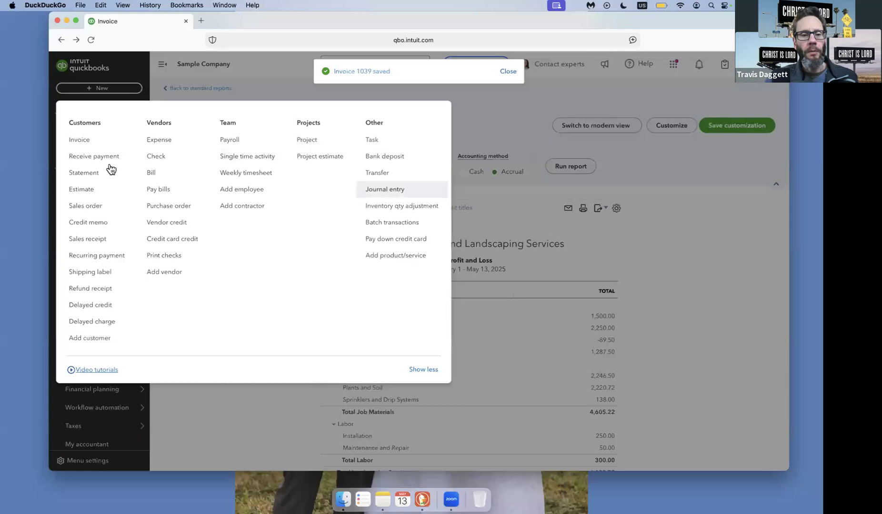
left_click(172, 139)
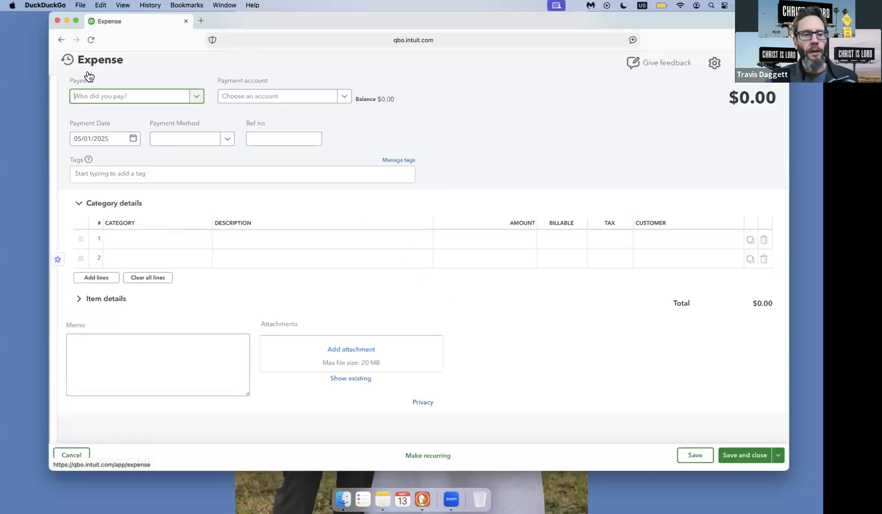
left_click(67, 59)
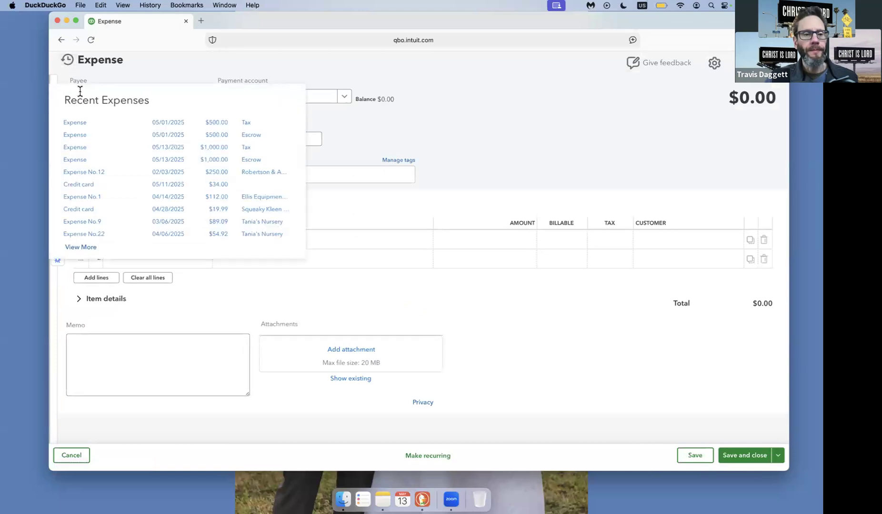
left_click(78, 125)
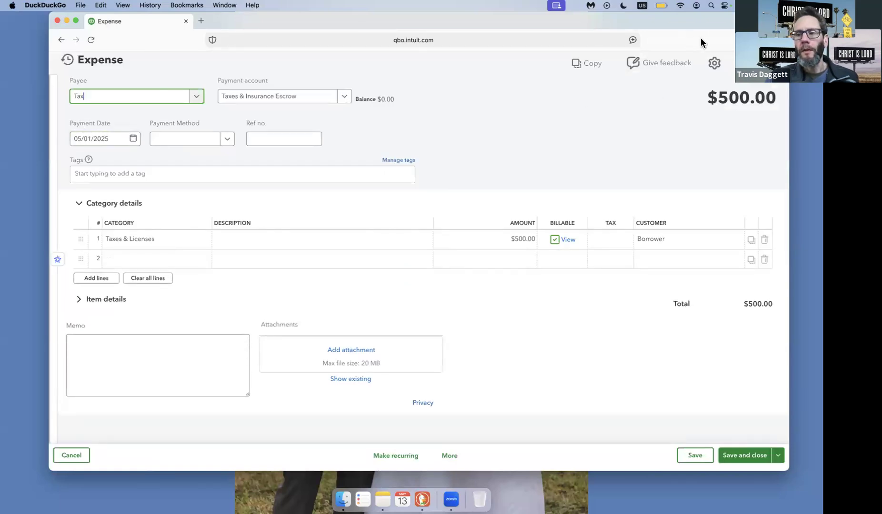
left_click(775, 63)
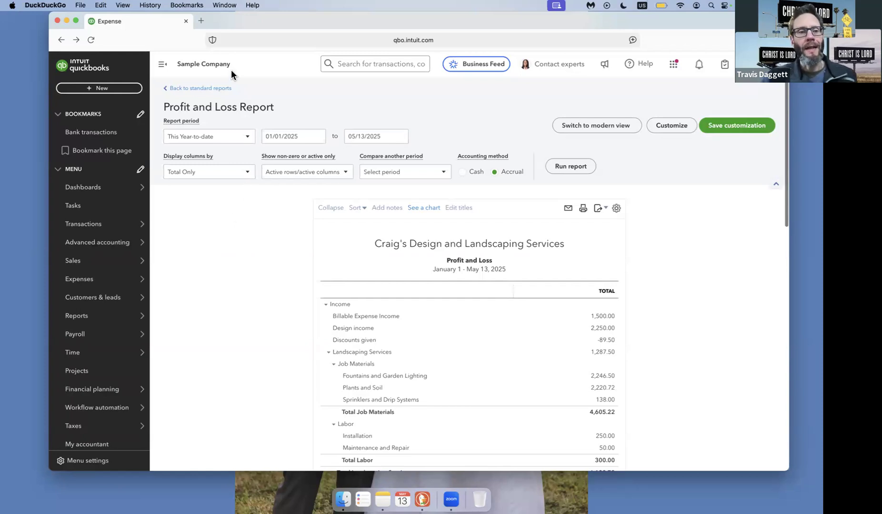
Start a new journal entry whose first line credits $500.00 to Accounts Receivable (A/R) for Borrower.
left_click(109, 91)
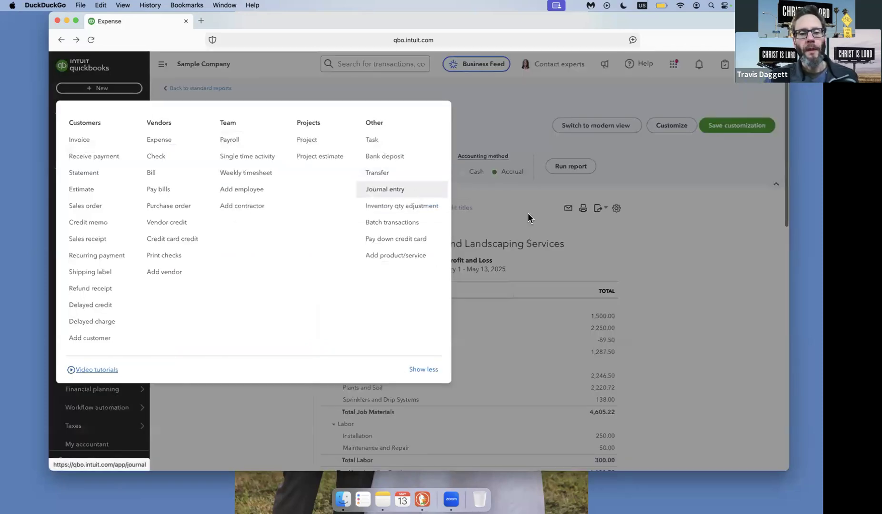
left_click(391, 190)
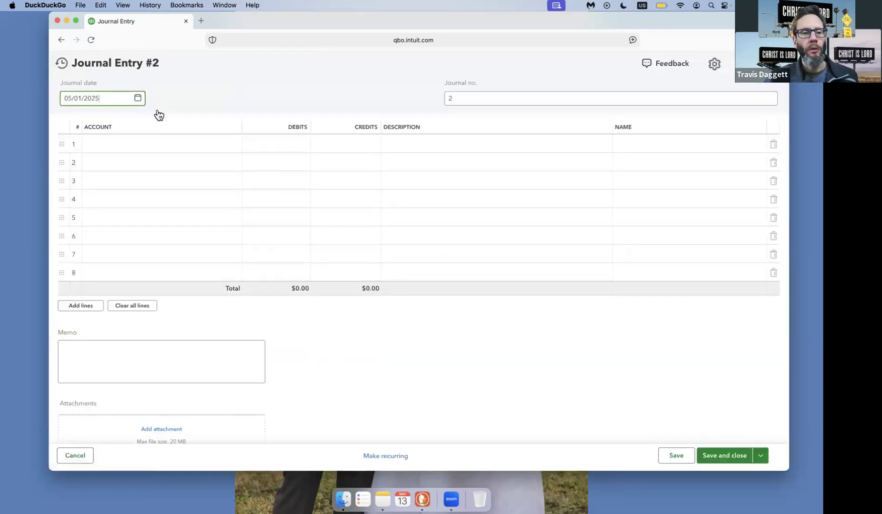
left_click(136, 136)
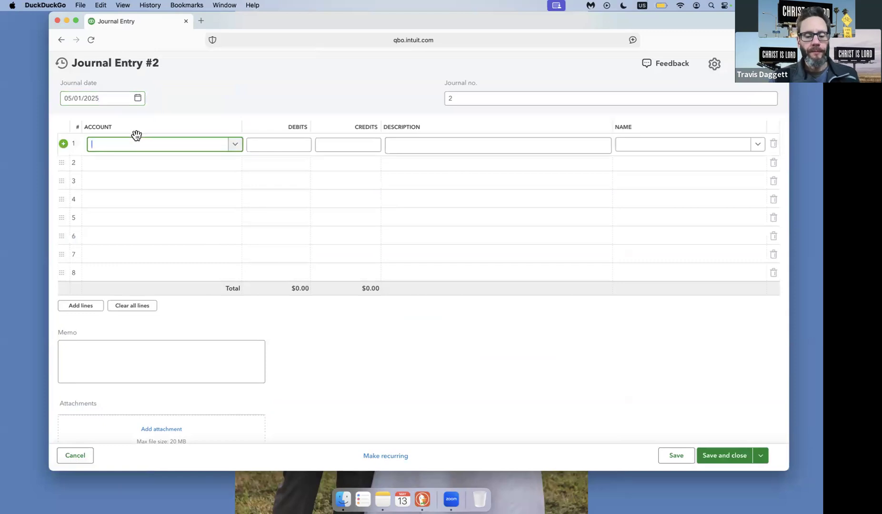
type("account")
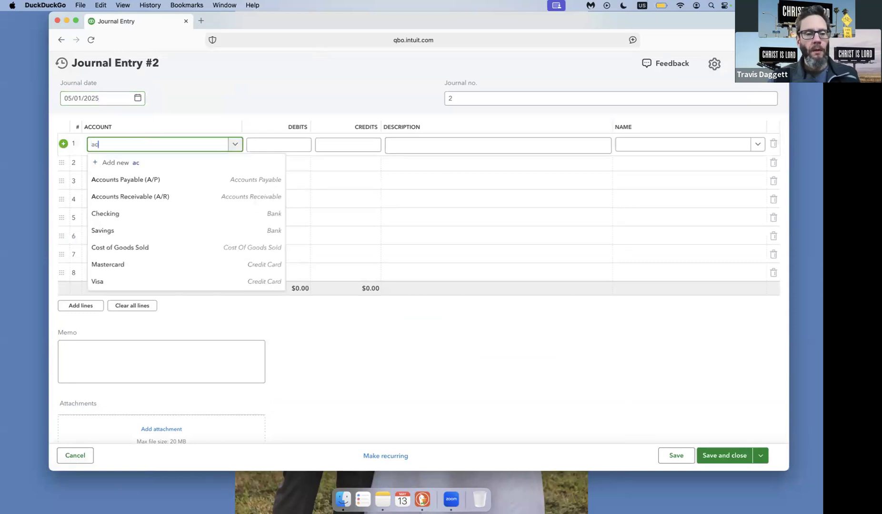
left_click(148, 196)
left_click(344, 144)
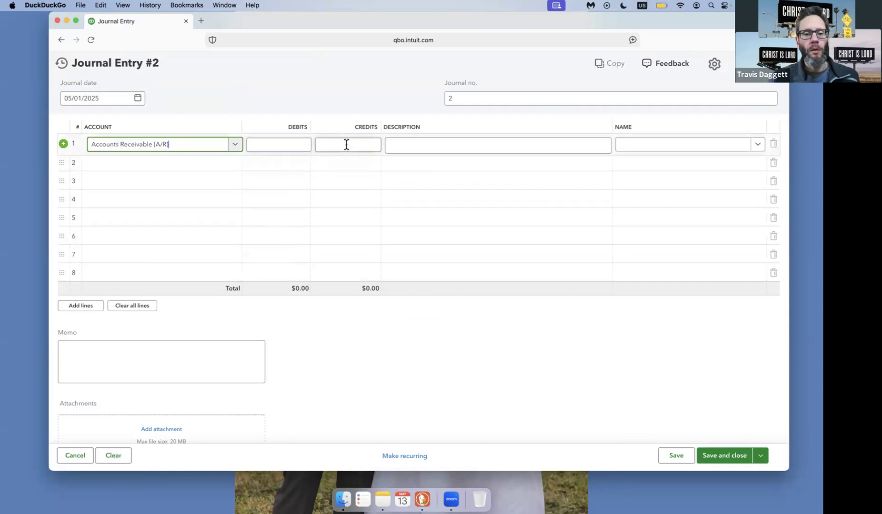
type("500.")
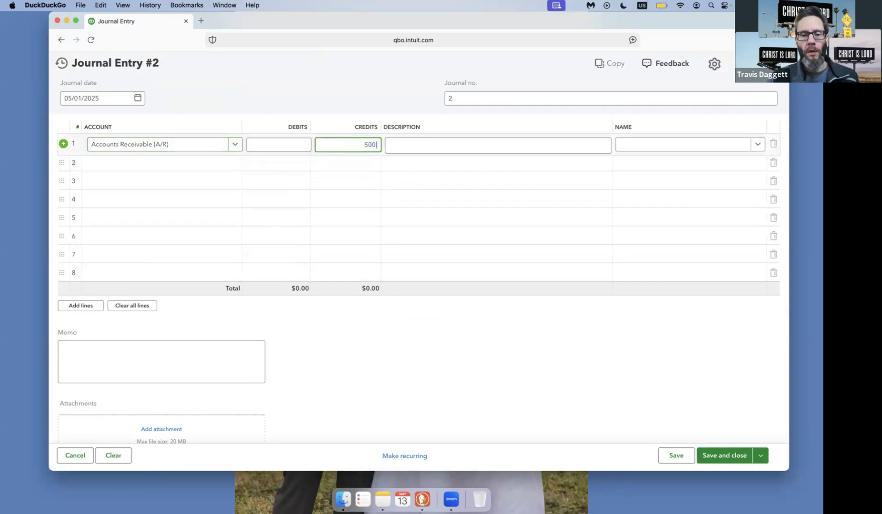
left_click(659, 150)
type("borr")
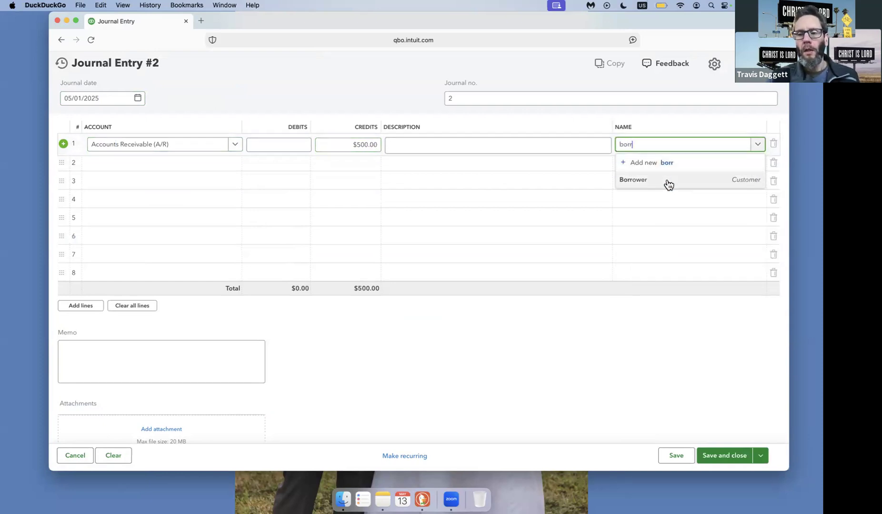
left_click(668, 182)
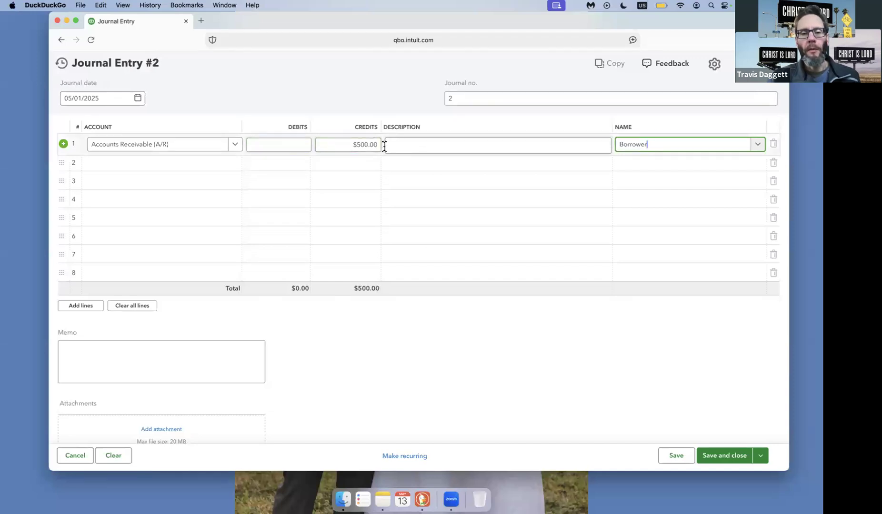
Debit $500.00 to Taxes & Insurance Payable on the journal entry's second line, and save and close the entry.
left_click(197, 163)
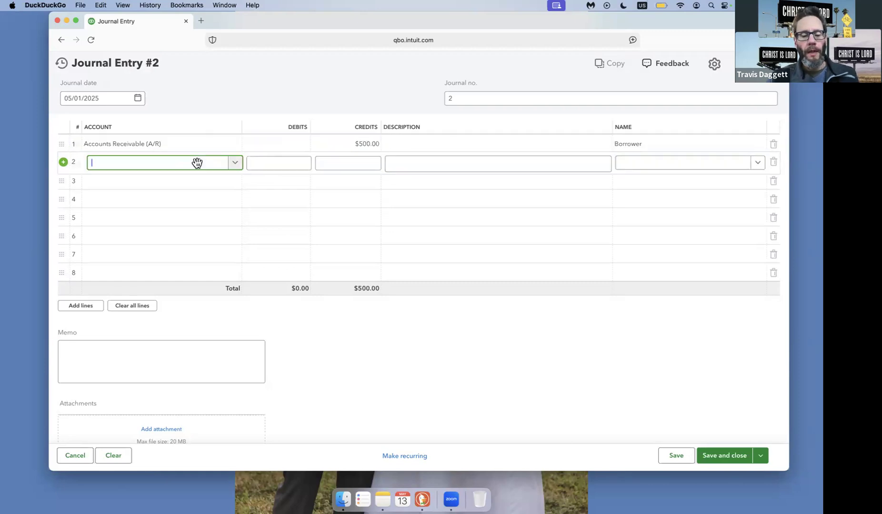
type("ta")
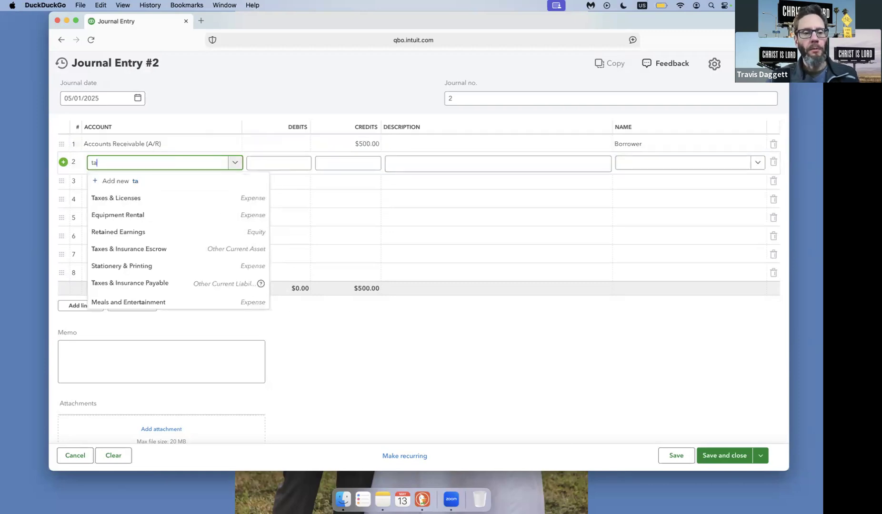
left_click(208, 284)
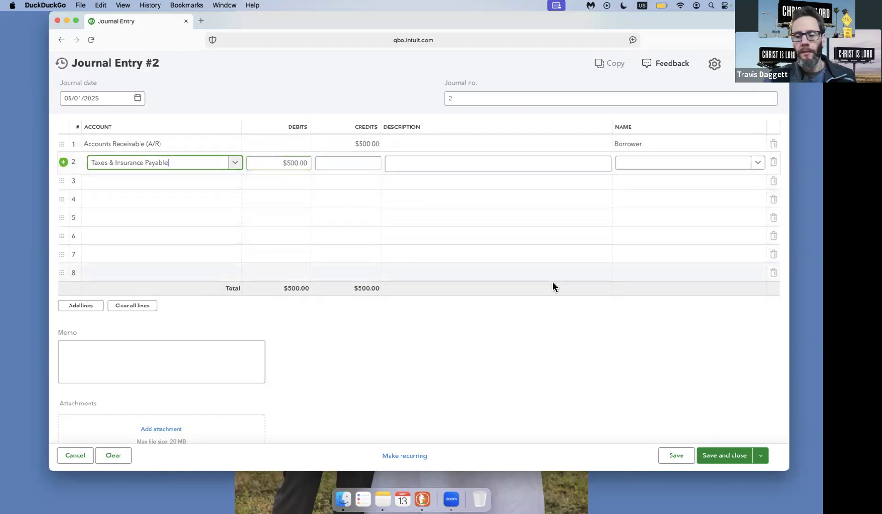
left_click(736, 455)
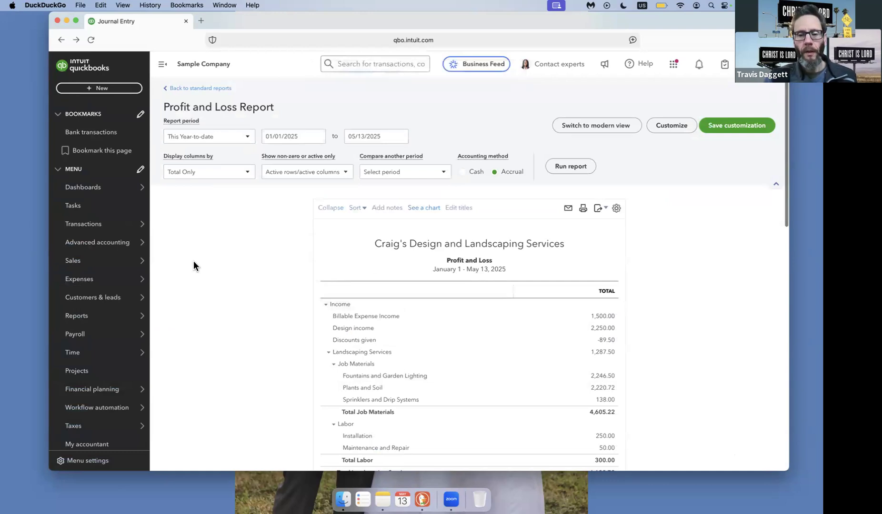
Set the Profit and Loss report's end date to 05/01/2025, run it, and look over the figures.
scroll(194, 261, "down", 3)
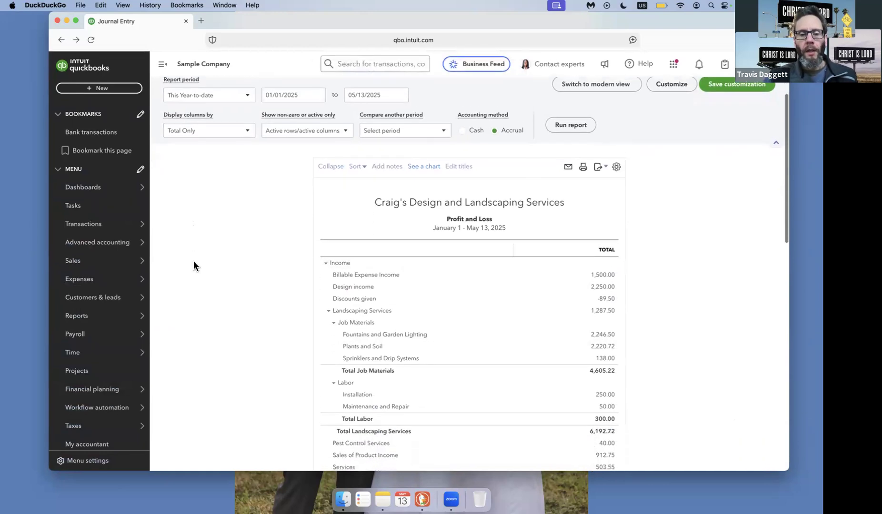
scroll(194, 265, "up", 3)
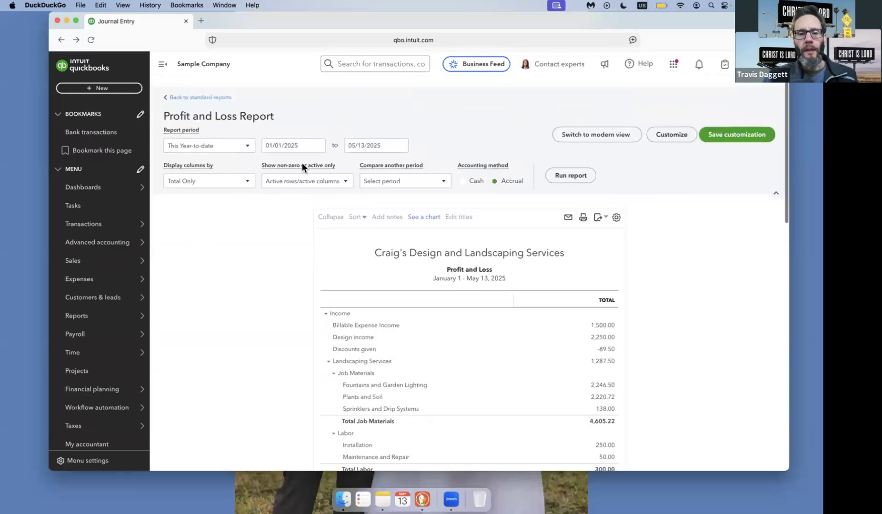
left_click(368, 136)
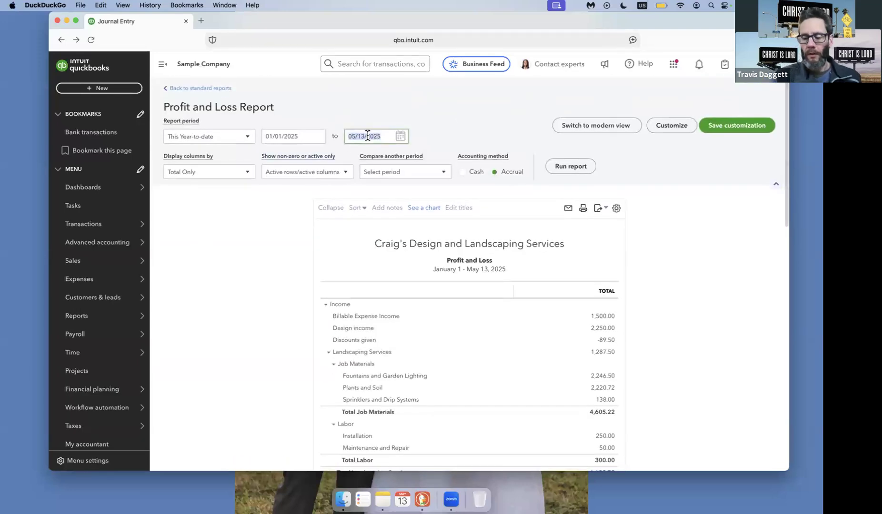
type("05/01/2025")
left_click(558, 170)
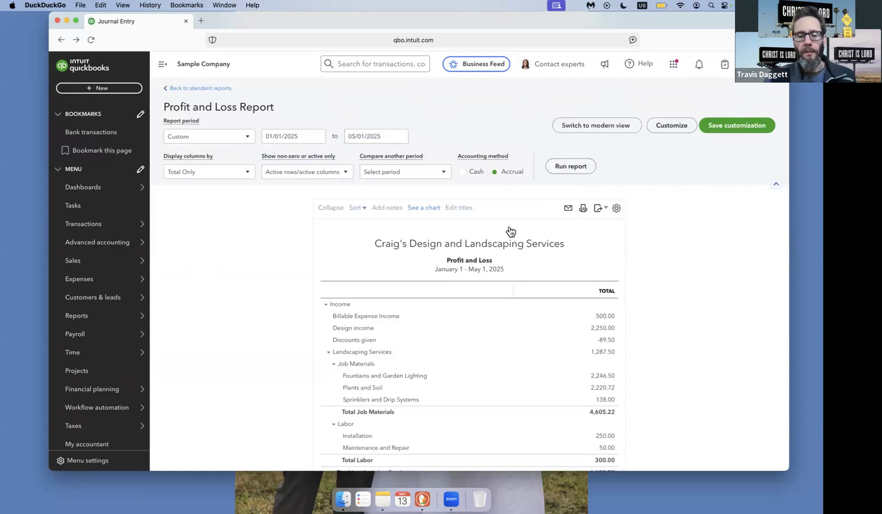
scroll(509, 232, "down", 2)
scroll(508, 232, "up", 2)
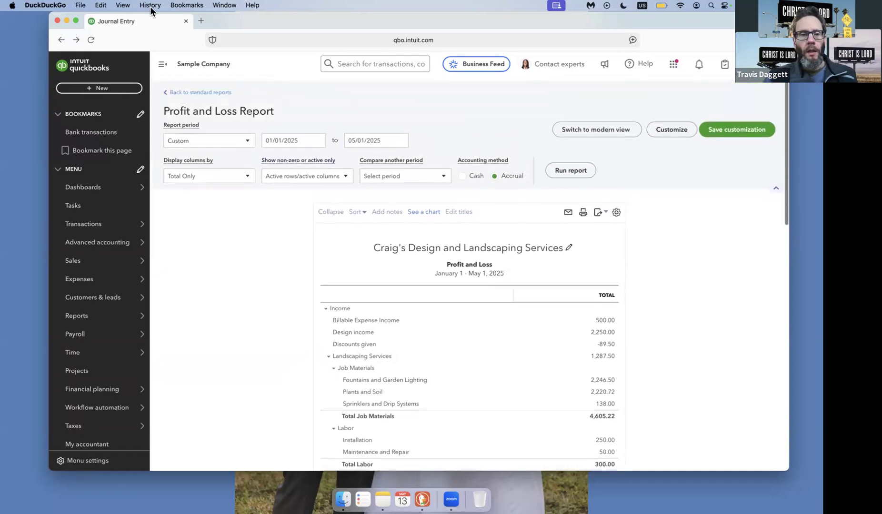
Duplicate the Profit and Loss browser tab, place the copy first, and open the Balance Sheet from the standard reports in it.
right_click(128, 21)
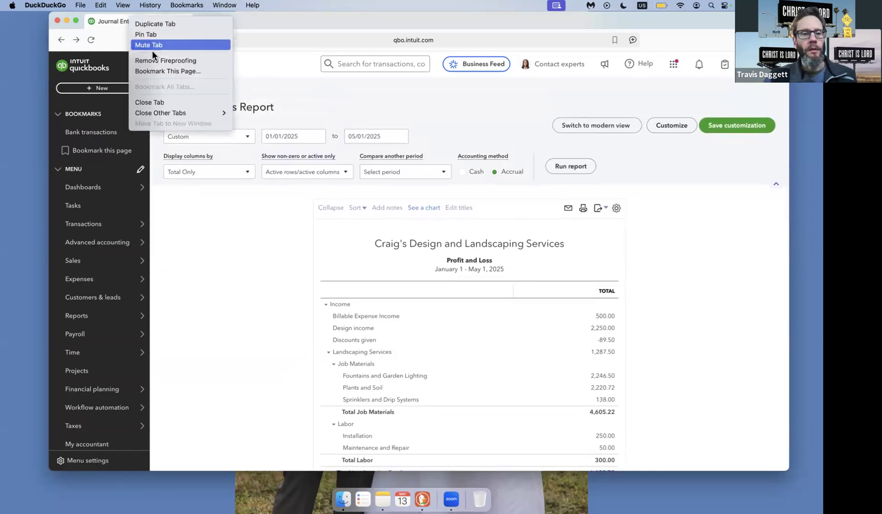
left_click(148, 22)
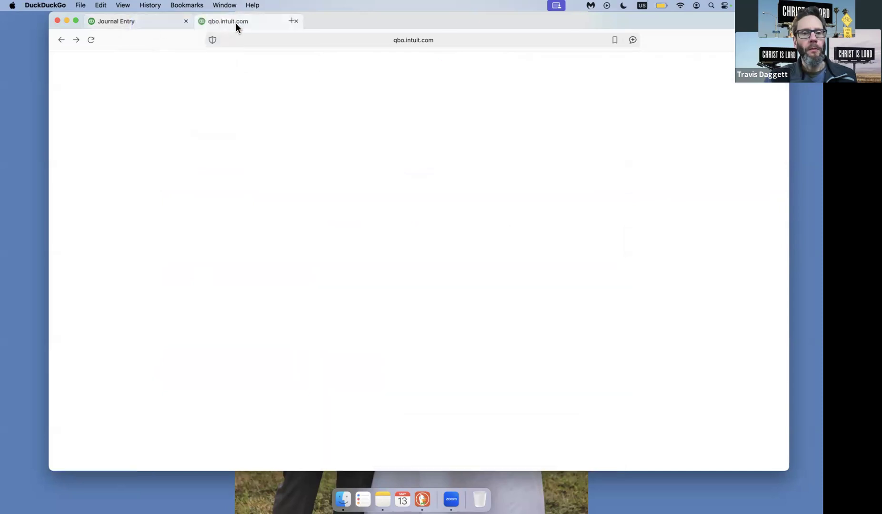
left_click_drag(235, 22, 135, 22)
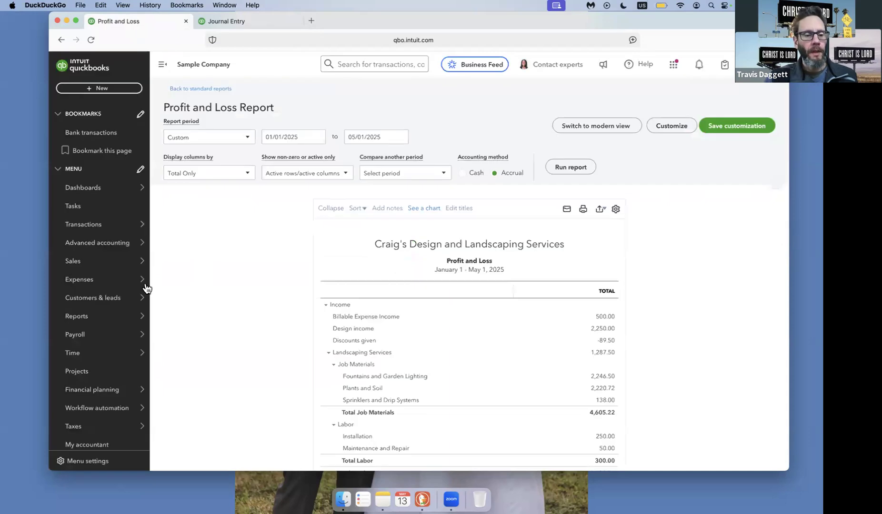
mouse_move(121, 325)
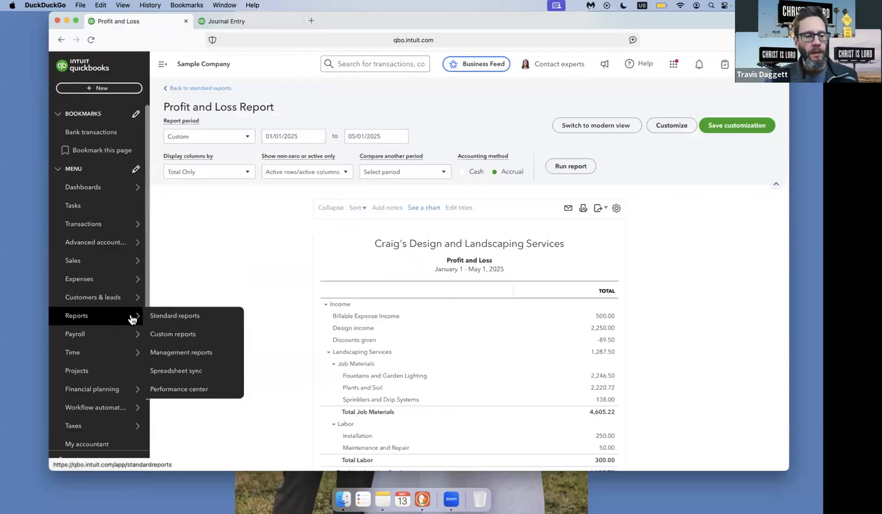
left_click(171, 316)
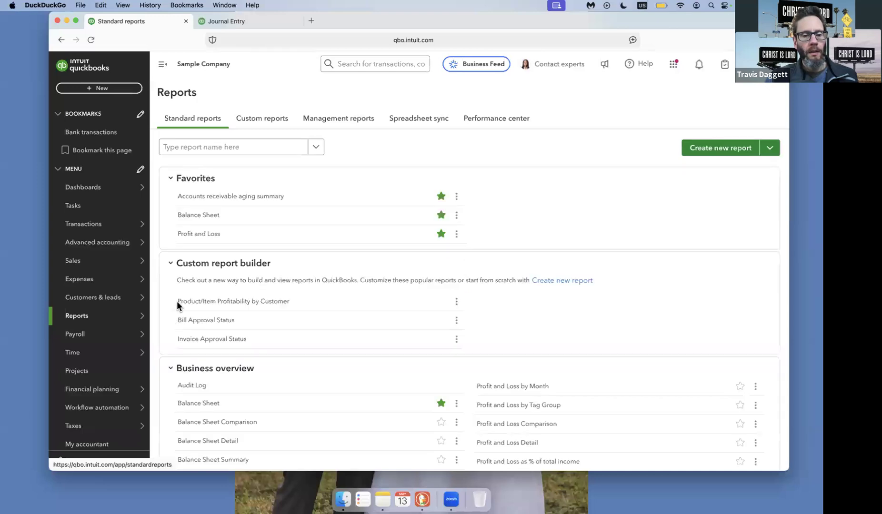
left_click(205, 218)
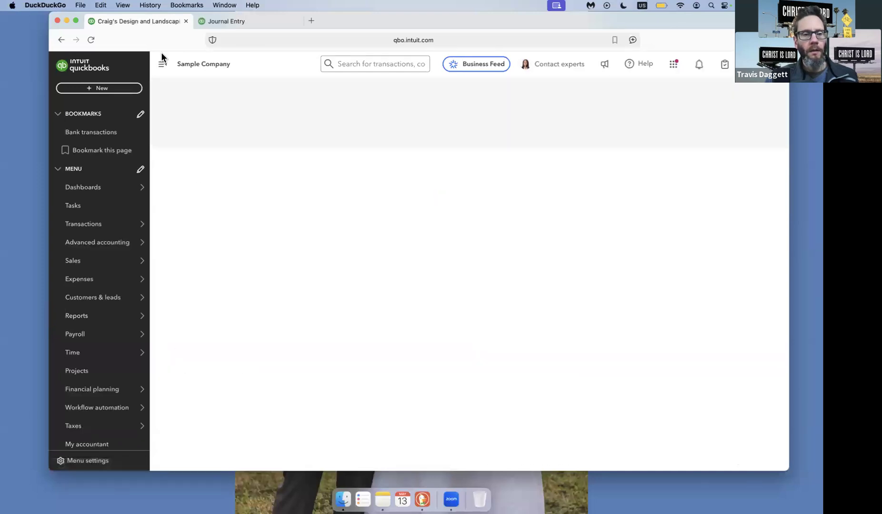
Collapse the navigation sidebar, set the Balance Sheet's end date to 05/01/2025, and run the report.
left_click(170, 70)
left_click(267, 135)
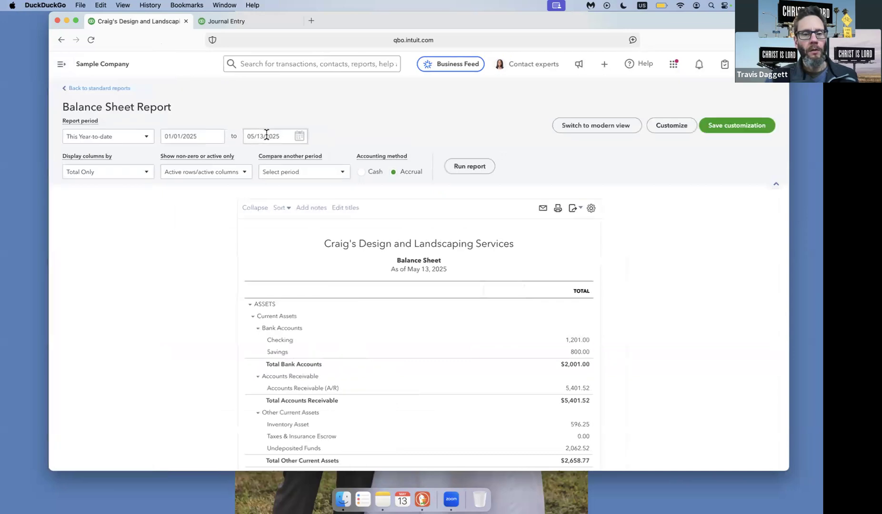
triple_click(266, 134)
type("05")
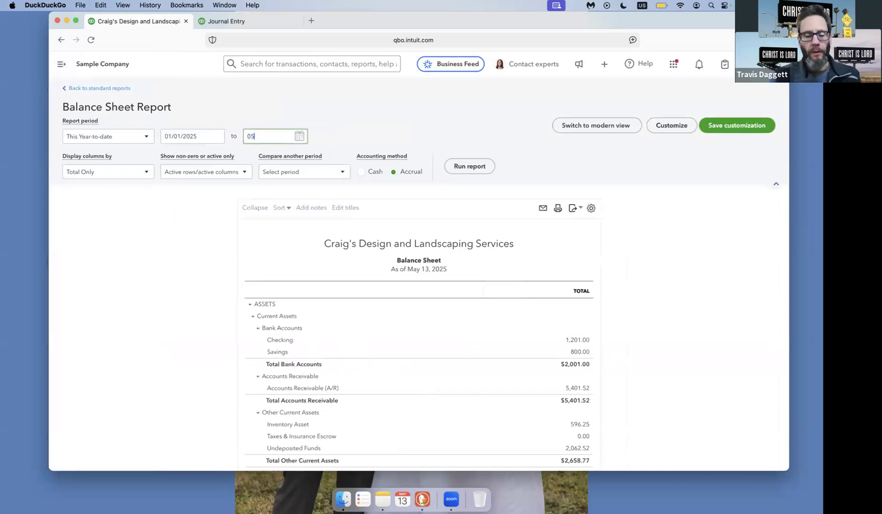
left_click(470, 169)
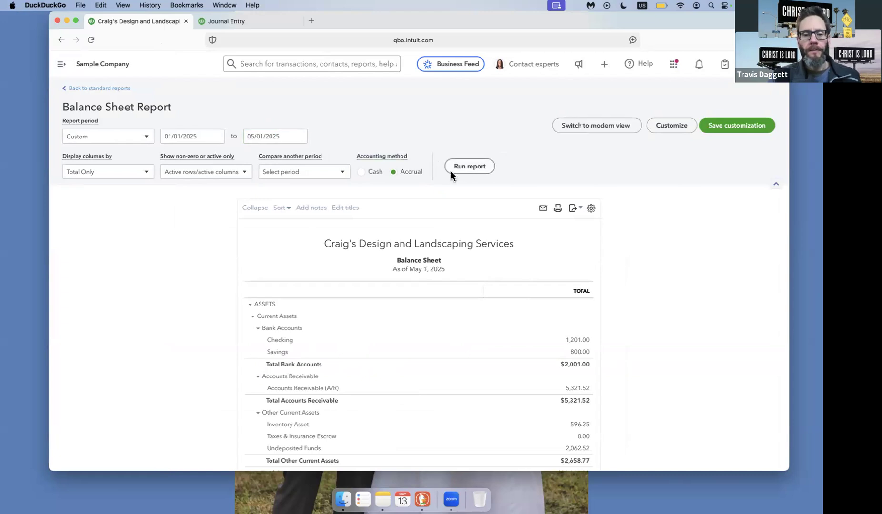
Review the Balance Sheet, examine the transactions behind Taxes & Insurance Payable, and return to the summary report.
scroll(461, 241, "down", 1)
scroll(460, 240, "down", 5)
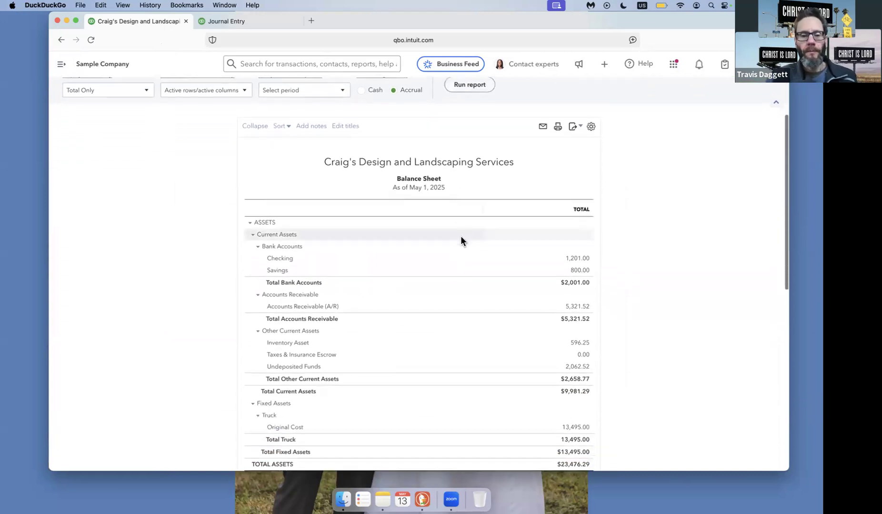
scroll(461, 240, "down", 1)
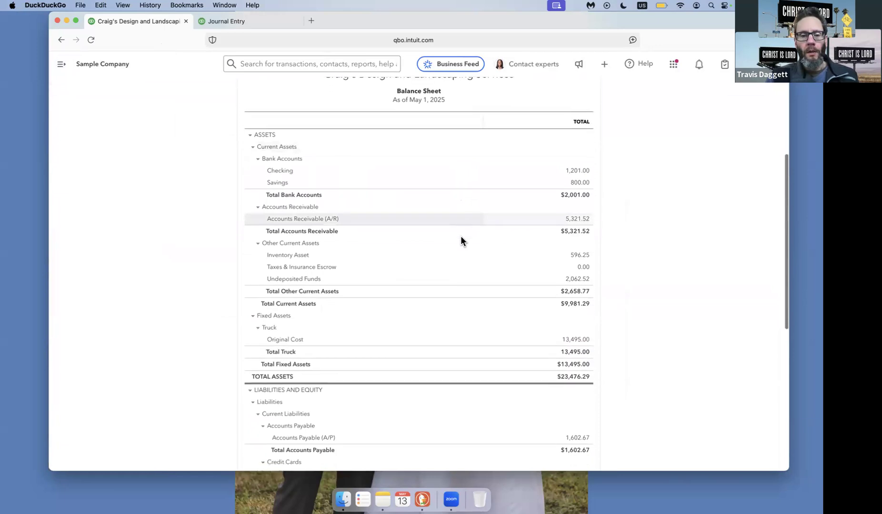
scroll(461, 240, "up", 2)
scroll(460, 237, "up", 1)
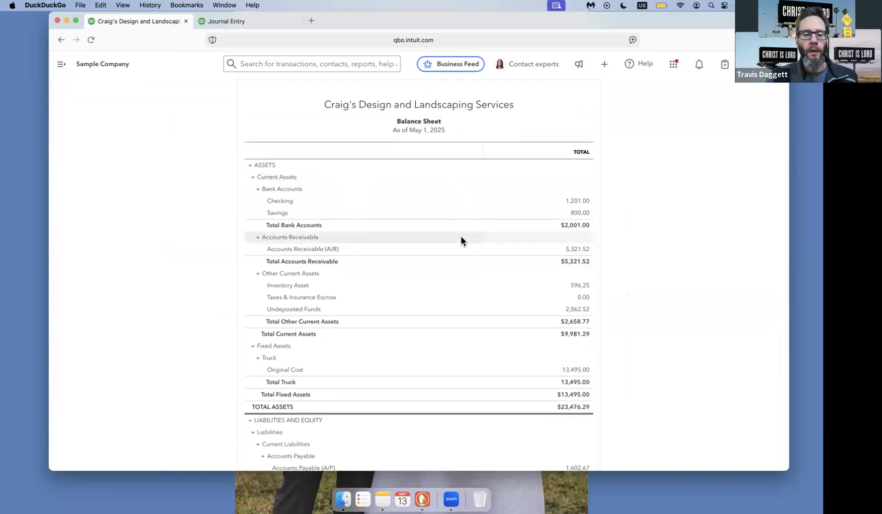
scroll(461, 236, "up", 3)
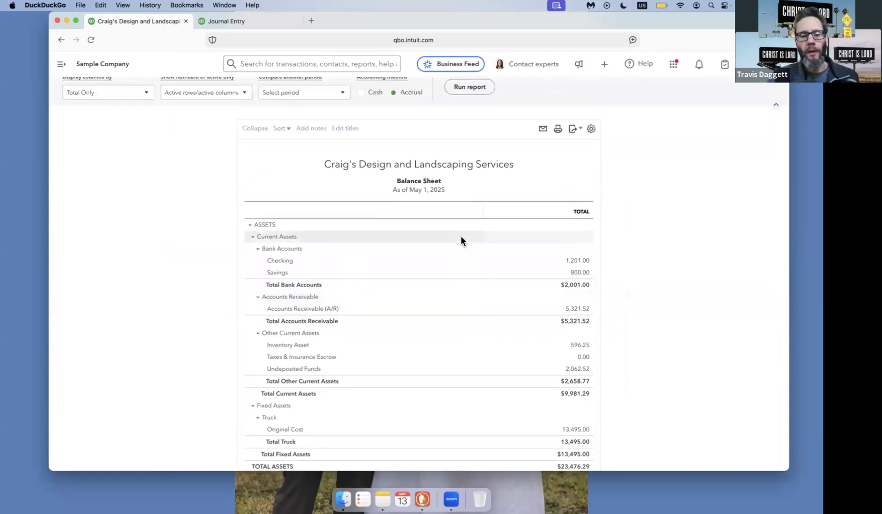
scroll(461, 236, "down", 10)
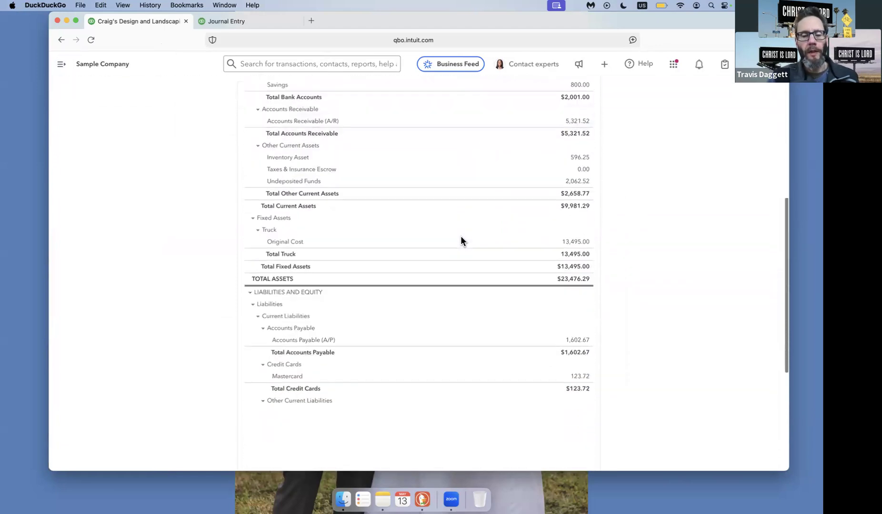
scroll(461, 235, "down", 3)
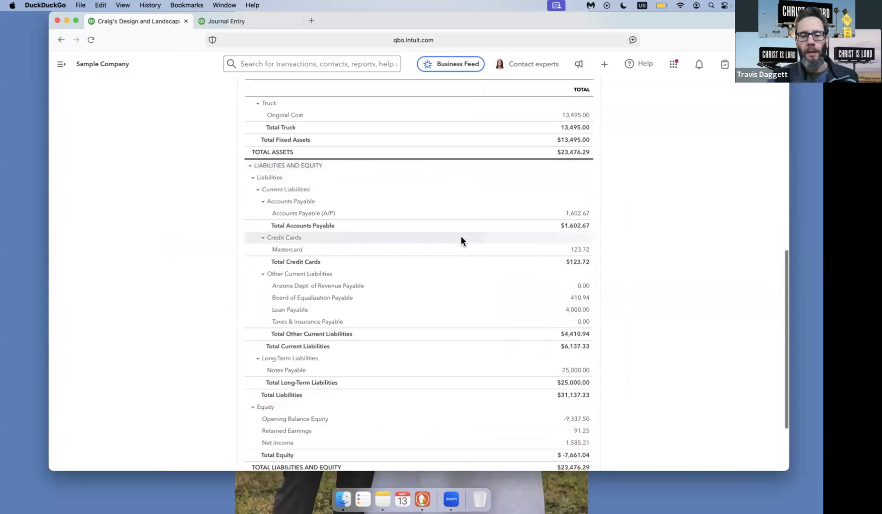
left_click(583, 325)
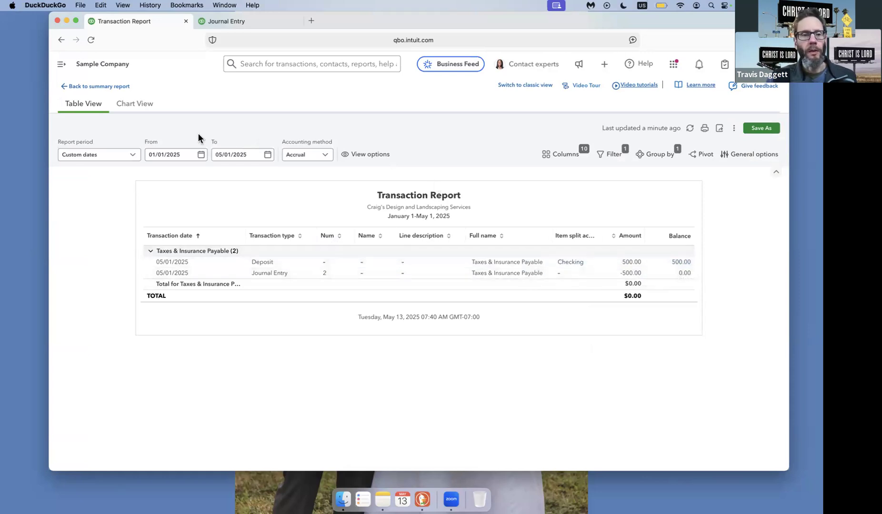
left_click(100, 88)
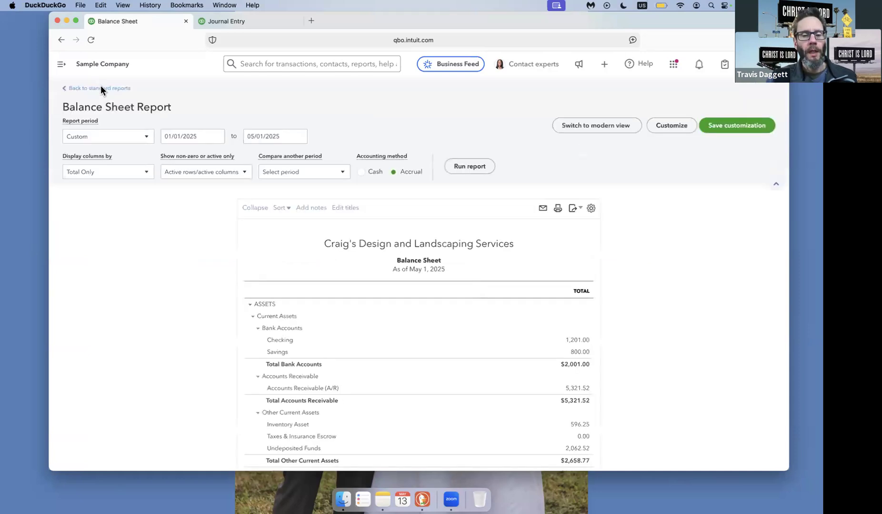
Examine the transactions behind Taxes & Insurance Escrow on the Balance Sheet, and go back to the summary report.
scroll(341, 220, "down", 10)
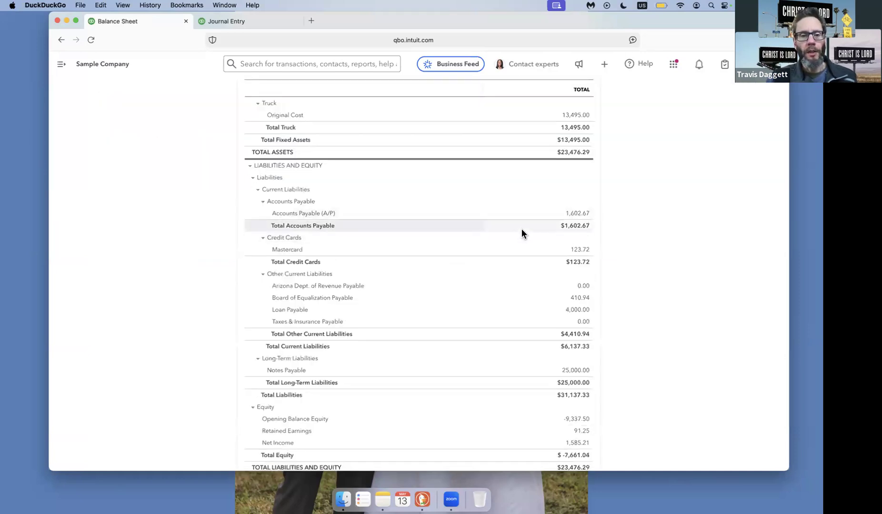
scroll(521, 233, "up", 5)
scroll(521, 232, "up", 1)
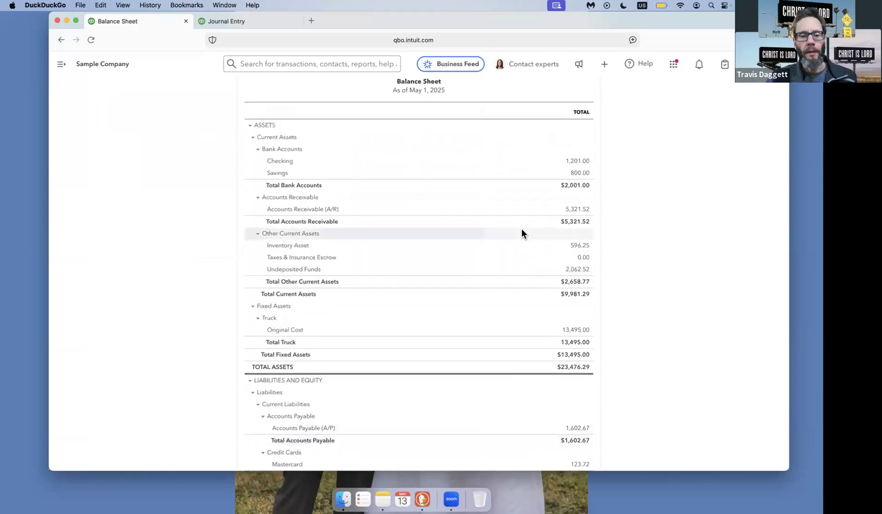
scroll(522, 231, "up", 1)
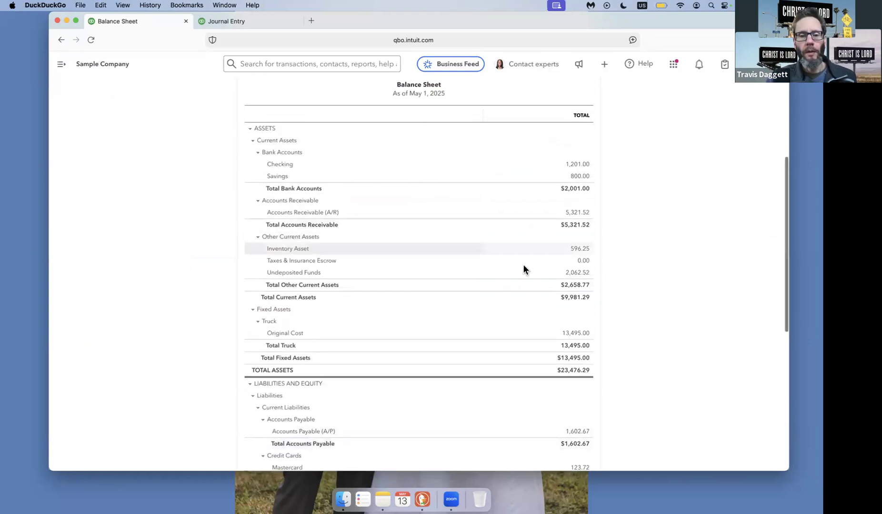
left_click(583, 262)
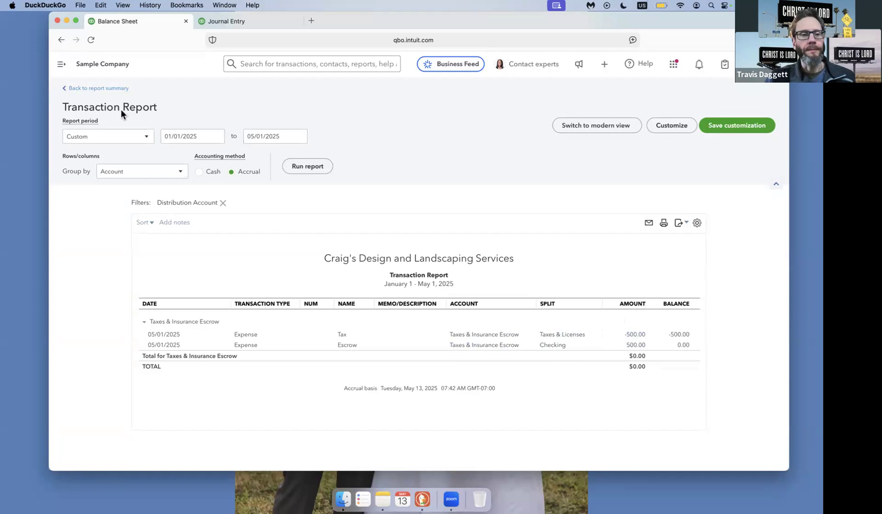
left_click(99, 89)
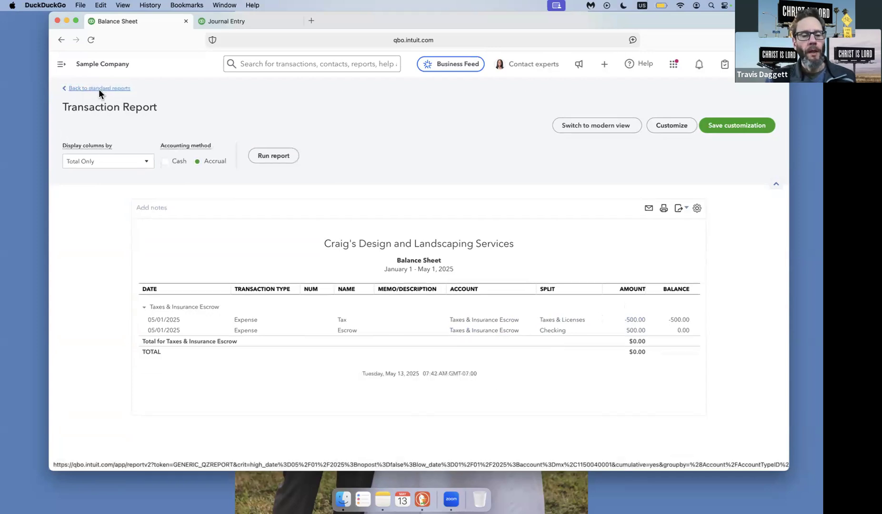
scroll(214, 200, "down", 5)
scroll(371, 266, "down", 3)
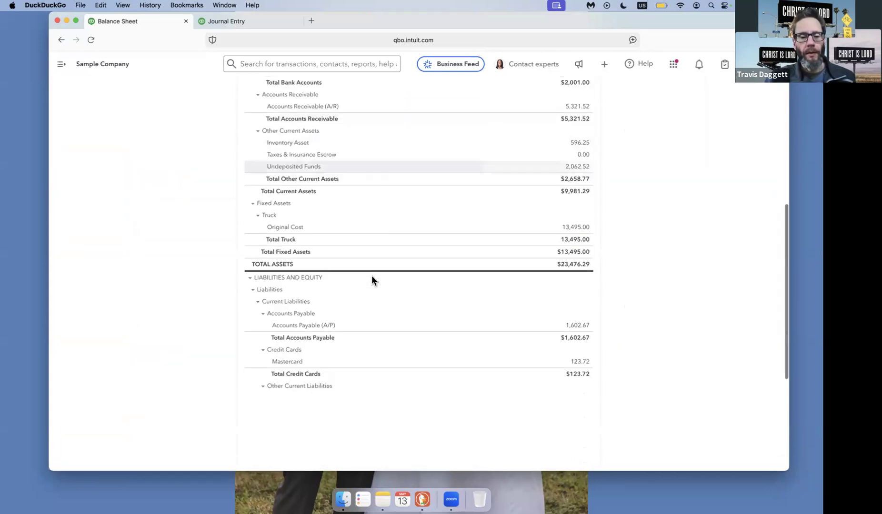
scroll(372, 229, "up", 10)
Return to the Profit and Loss report and compare Billable Expense Income with the Taxes & Licenses expense.
left_click(239, 21)
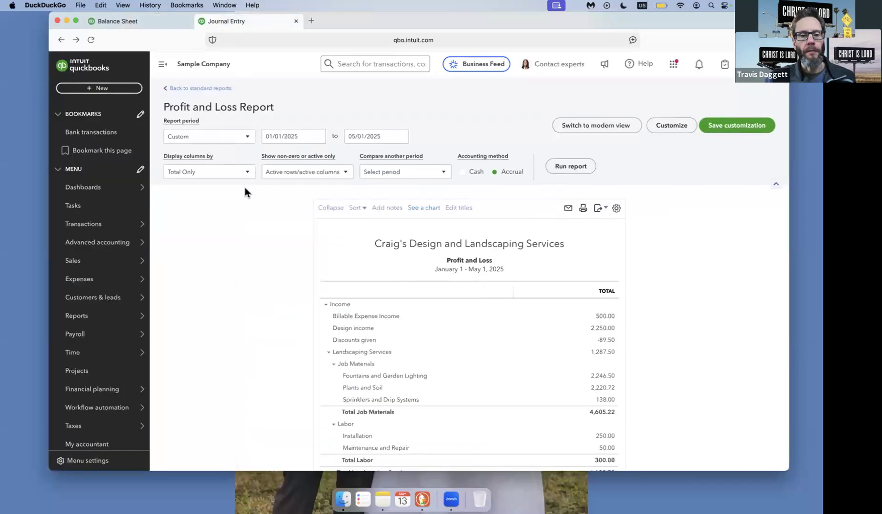
scroll(263, 264, "down", 3)
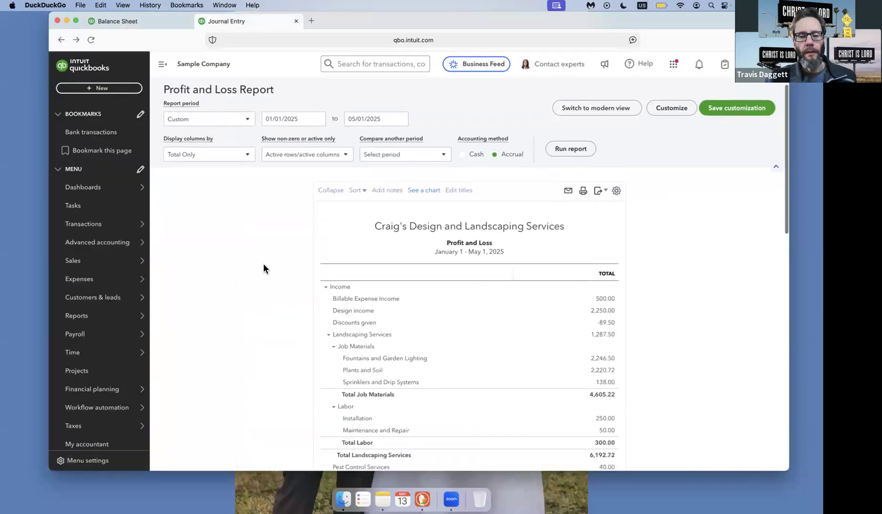
scroll(264, 265, "down", 1)
scroll(263, 269, "down", 2)
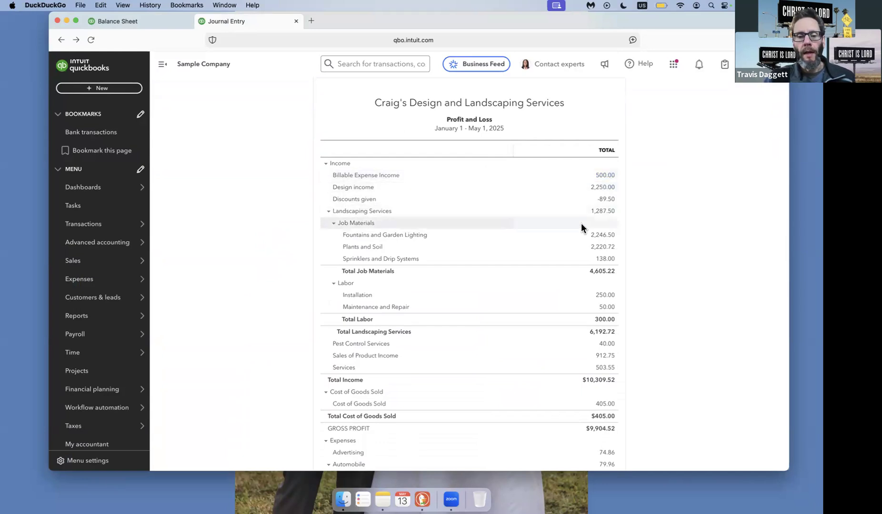
scroll(581, 226, "down", 5)
scroll(582, 228, "down", 10)
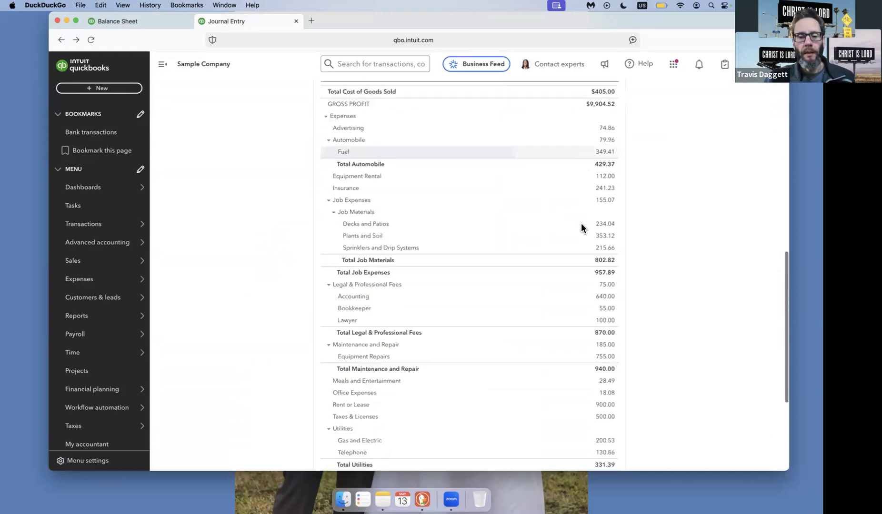
scroll(582, 228, "down", 2)
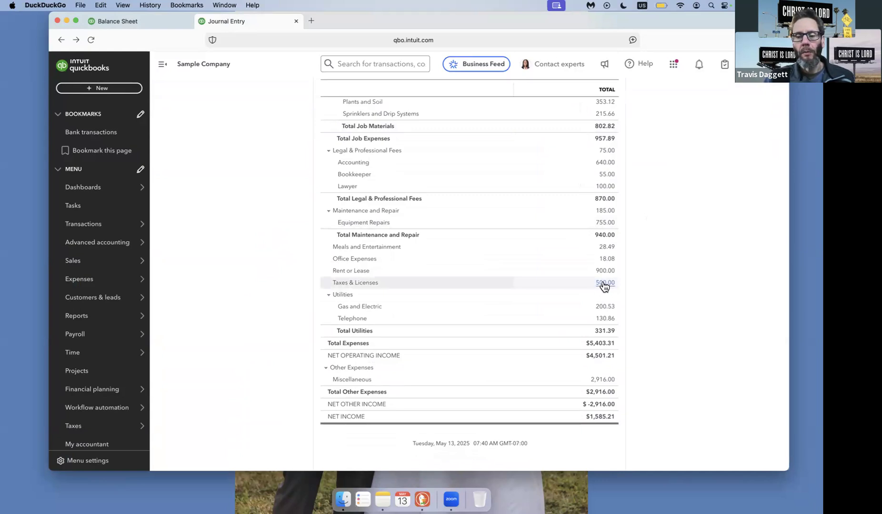
scroll(603, 286, "up", 10)
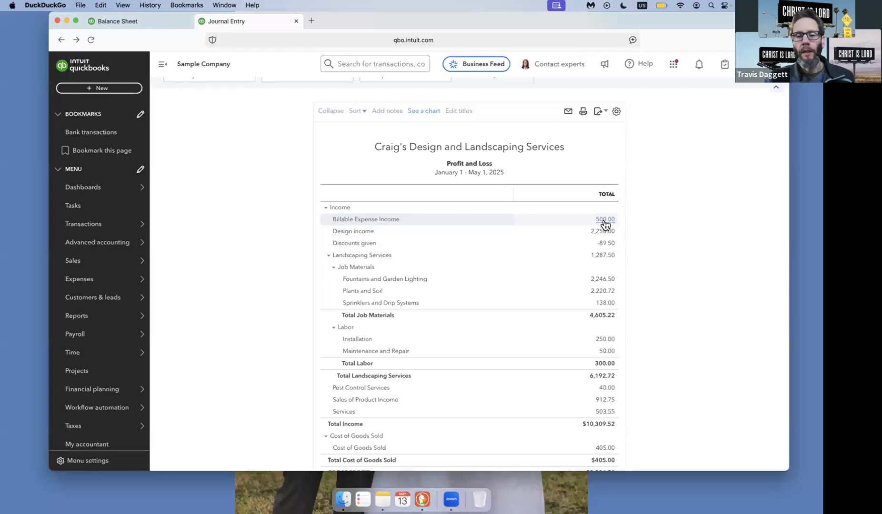
scroll(605, 224, "down", 3)
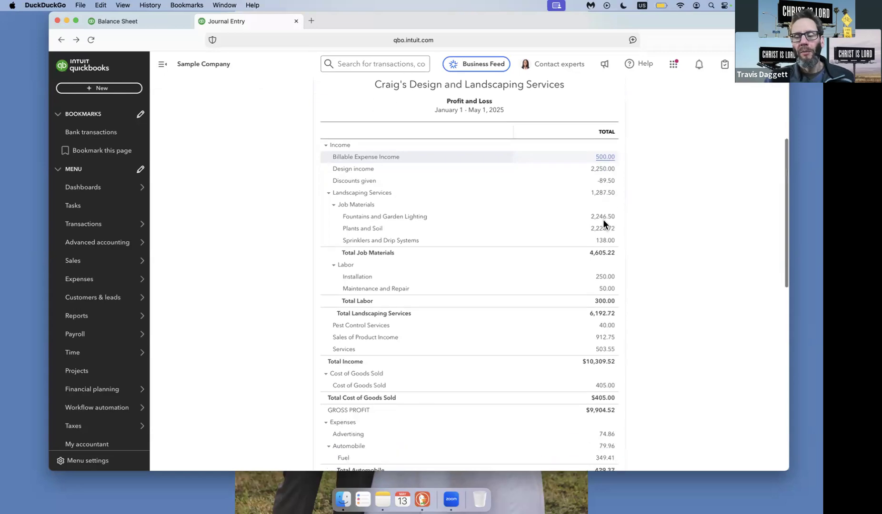
Review the Profit and Loss report from income down to net income, checking Taxes & Licenses against Billable Expense Income again.
scroll(603, 223, "up", 2)
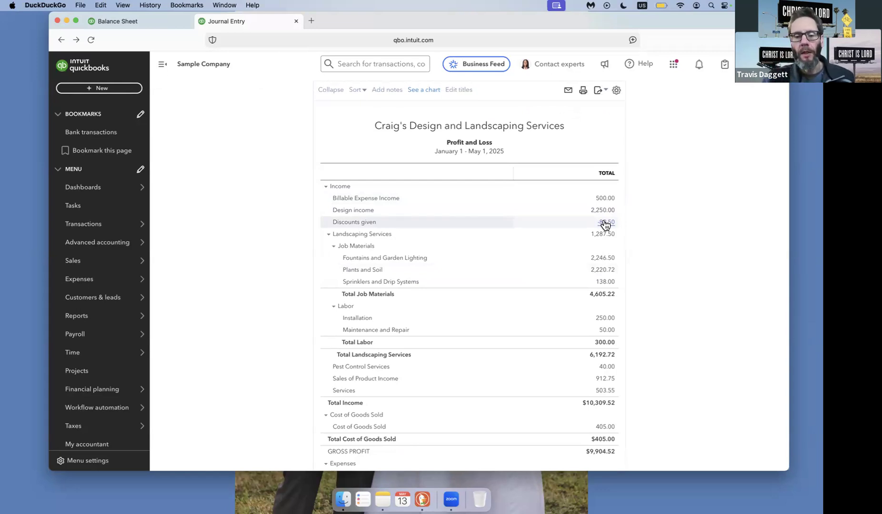
scroll(603, 223, "down", 1)
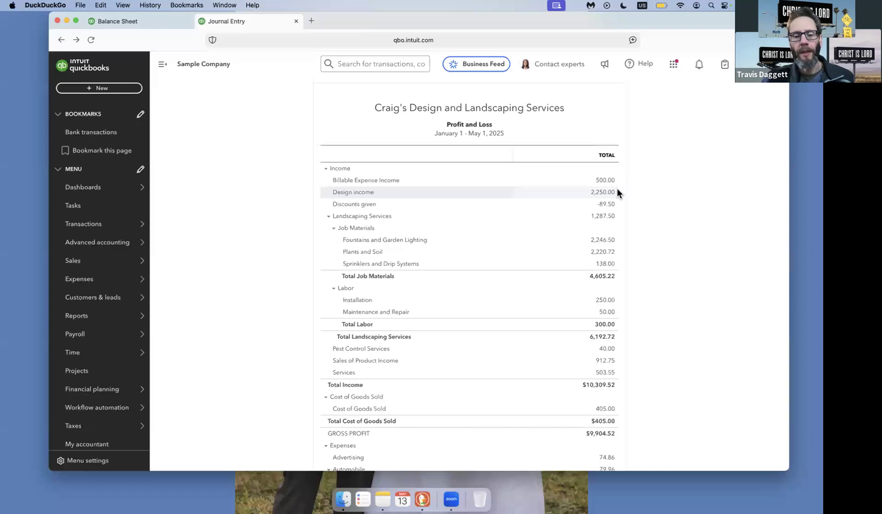
scroll(617, 189, "down", 5)
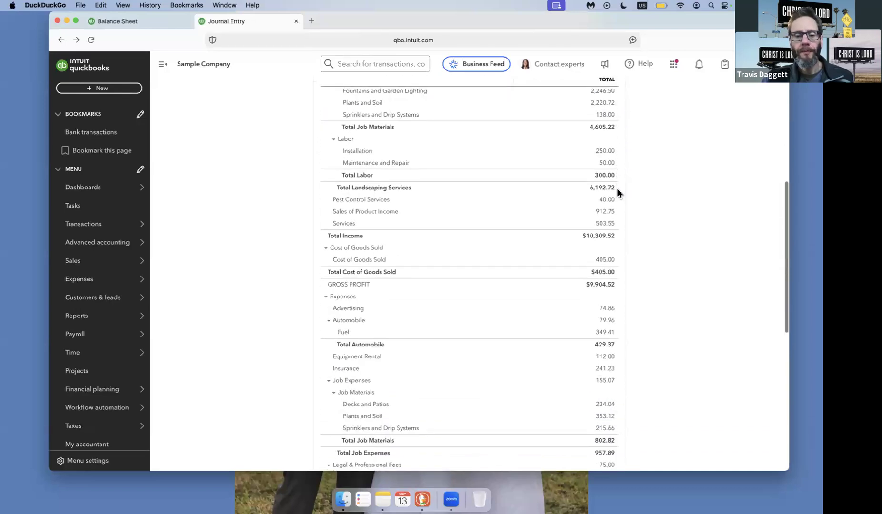
scroll(617, 189, "down", 7)
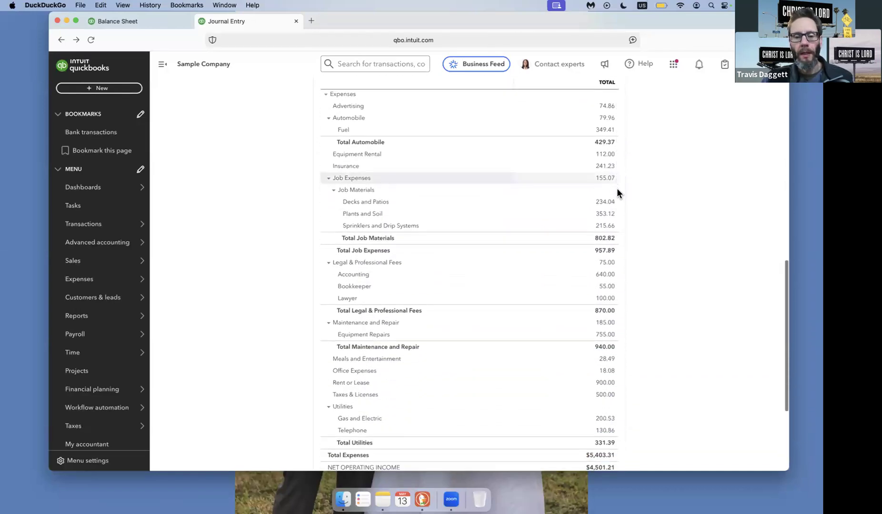
scroll(617, 193, "down", 4)
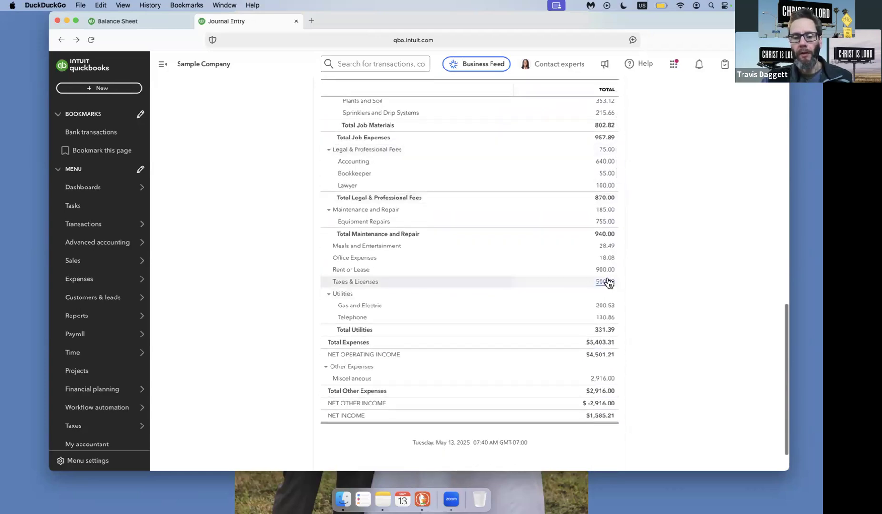
scroll(607, 282, "up", 15)
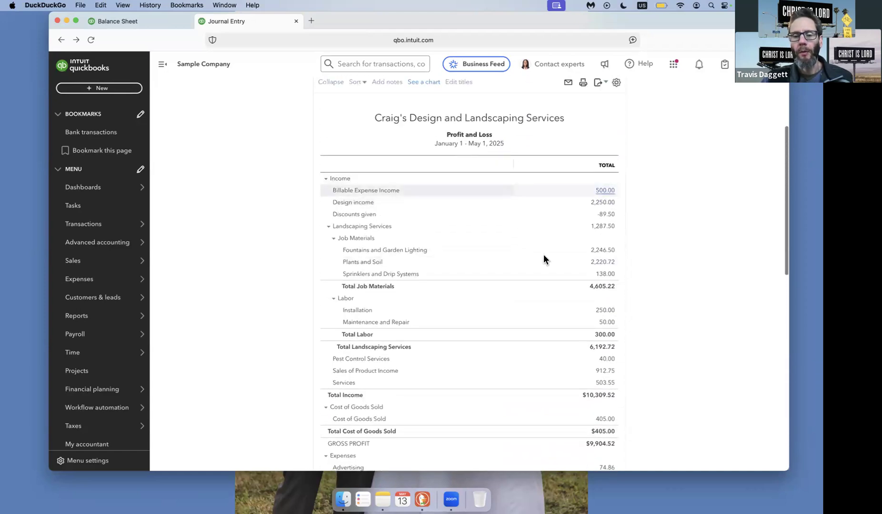
scroll(544, 205, "down", 2)
scroll(543, 259, "up", 3)
scroll(544, 259, "up", 4)
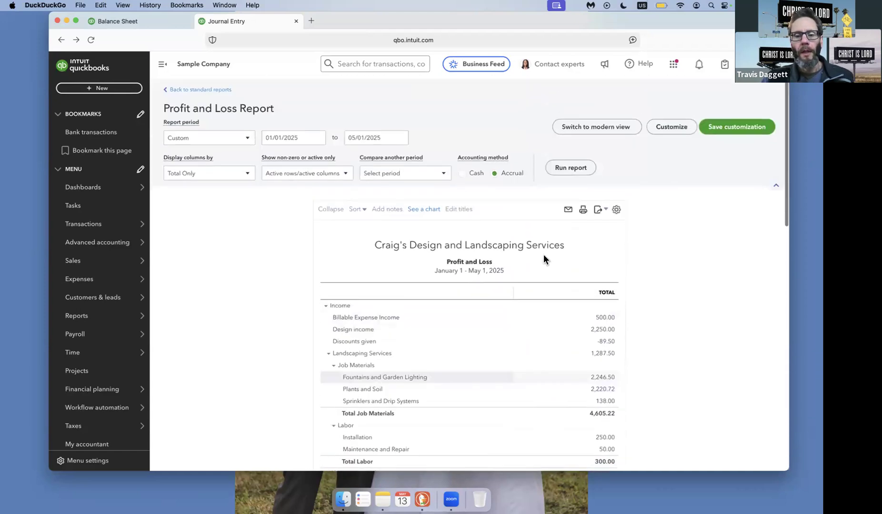